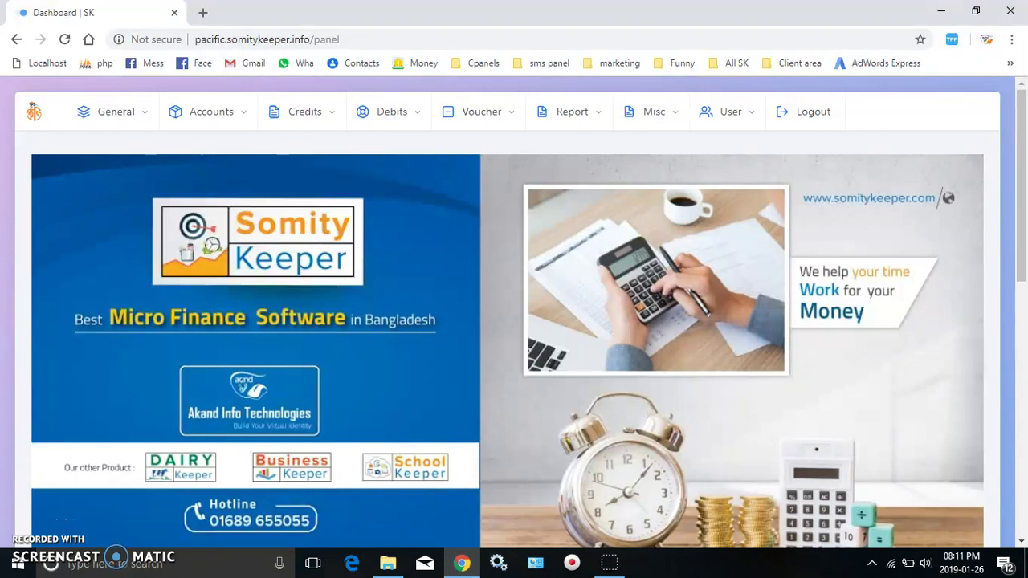
- Open the list of asset categories from the general asset section
scroll(514, 313, down, 10)
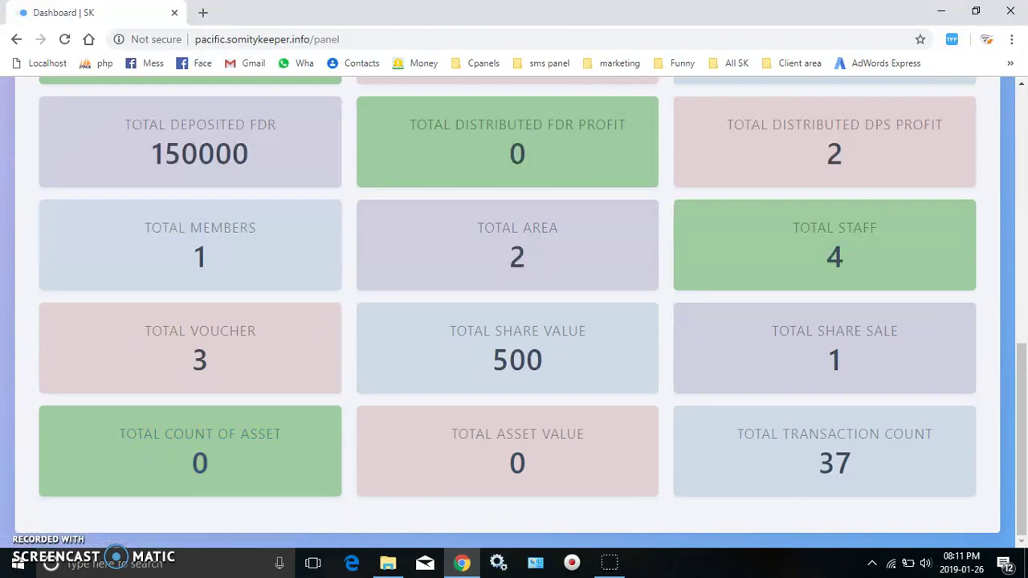
key(Home)
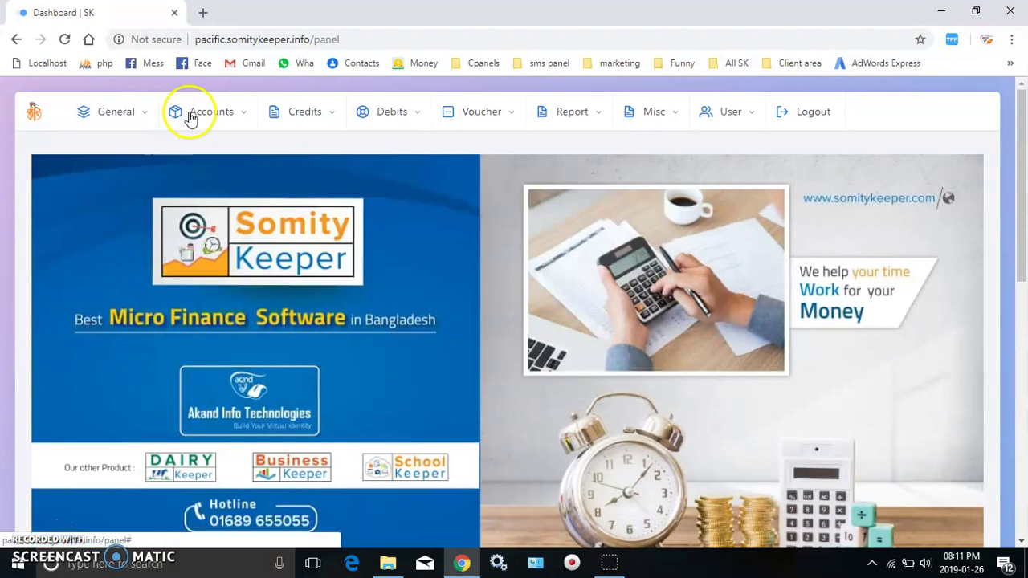
click(143, 126)
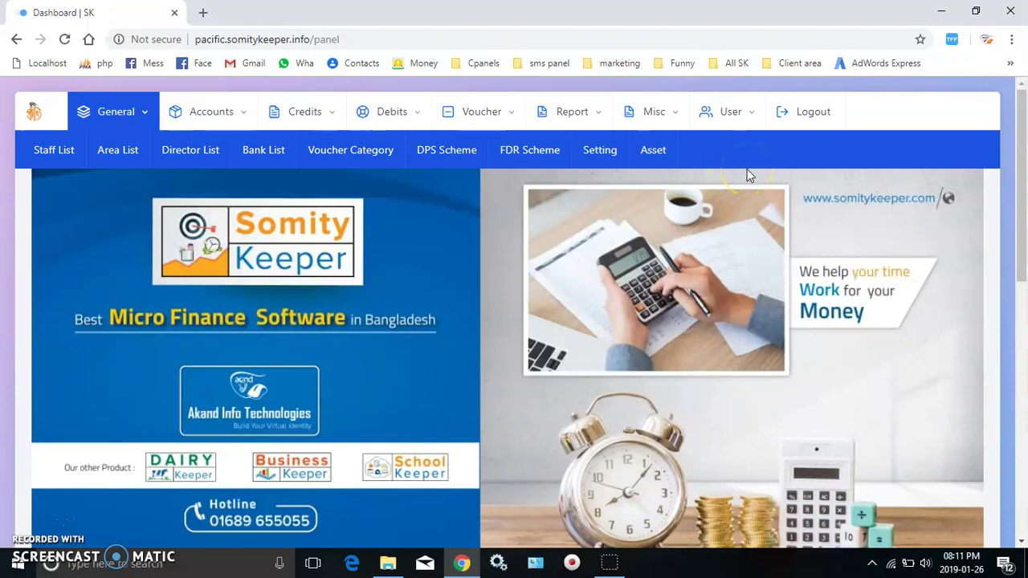
click(640, 160)
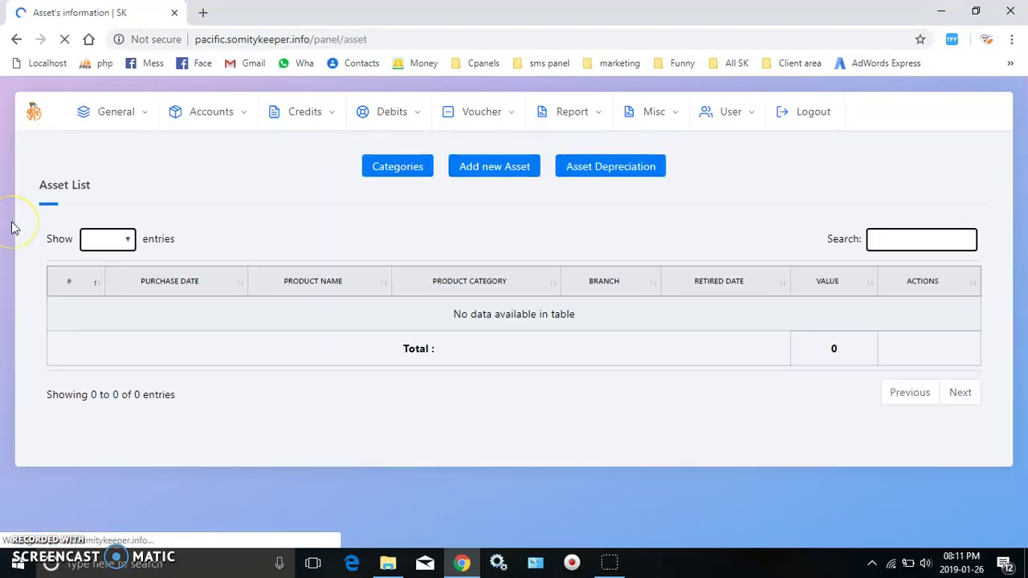
click(403, 173)
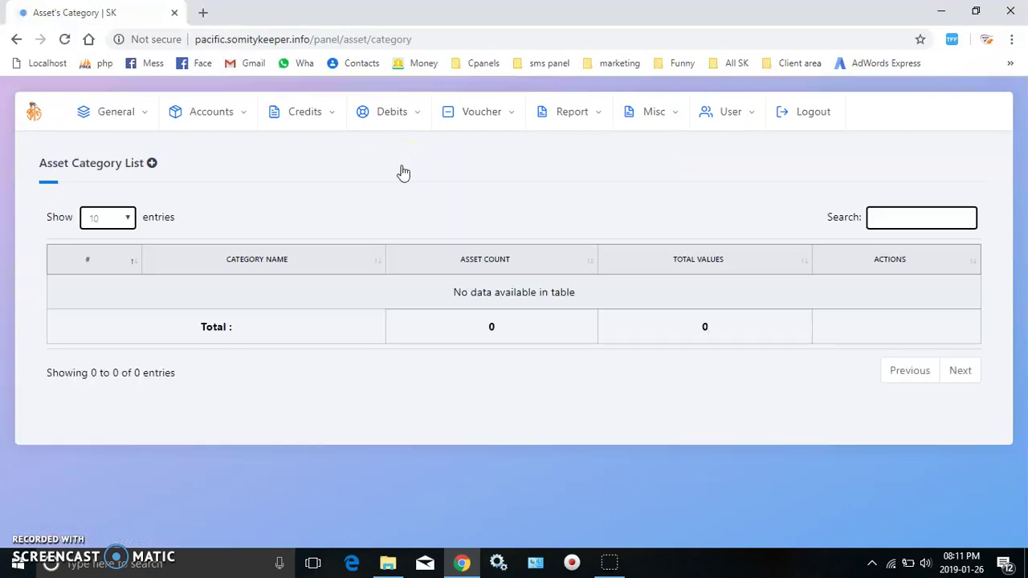
click(276, 165)
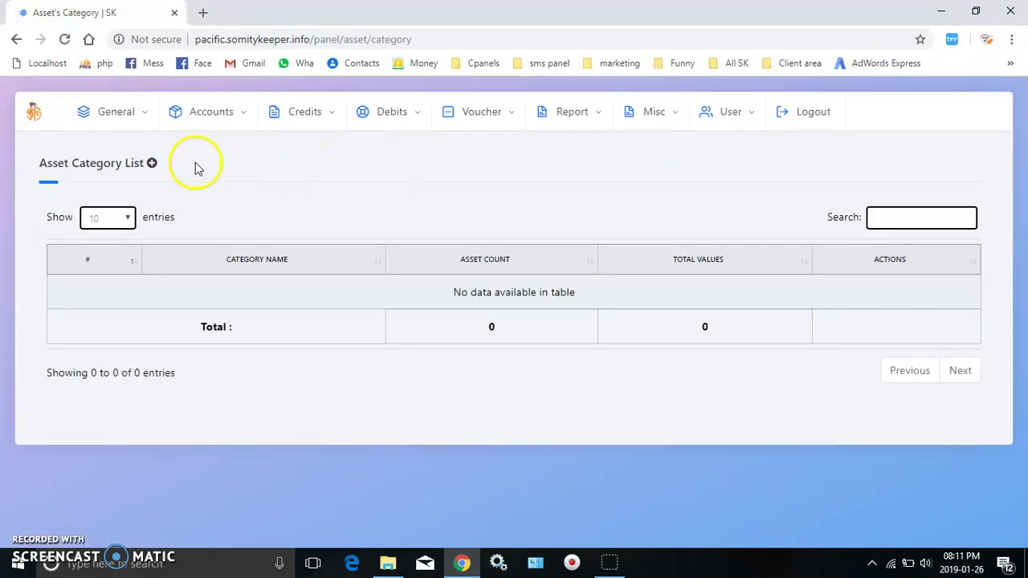
- Create a new asset category named Furniture
click(152, 163)
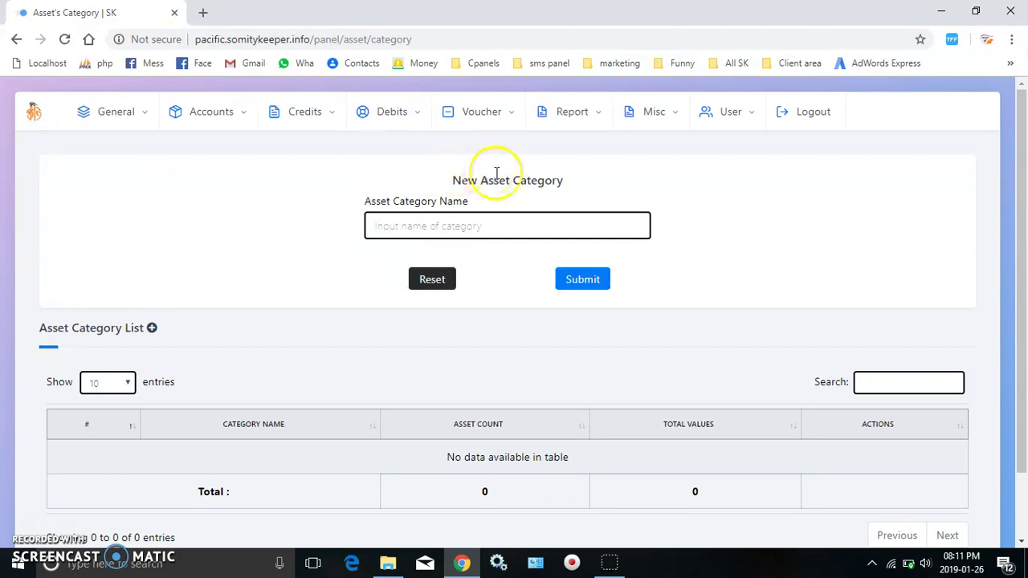
click(501, 228)
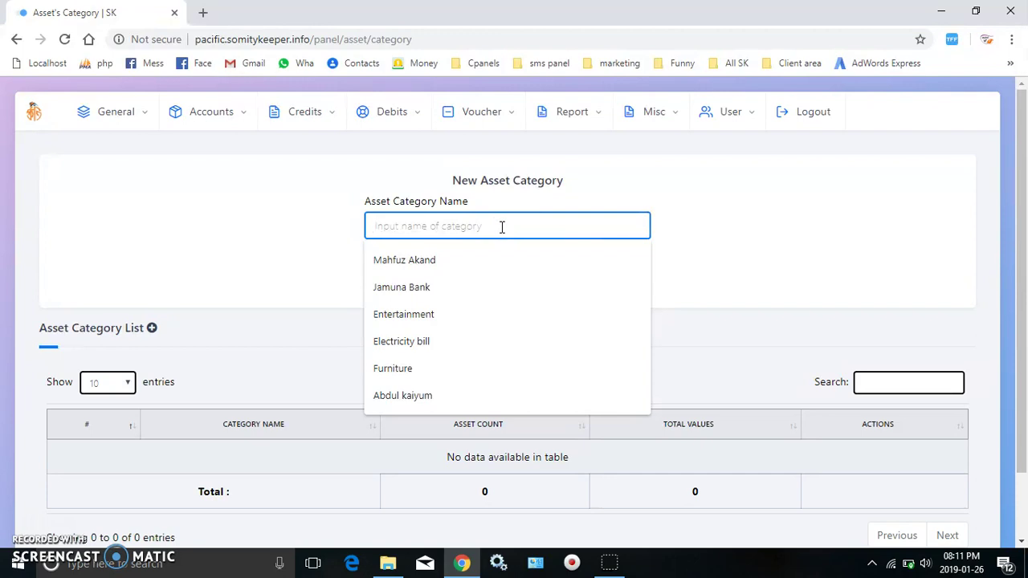
text(Furni)
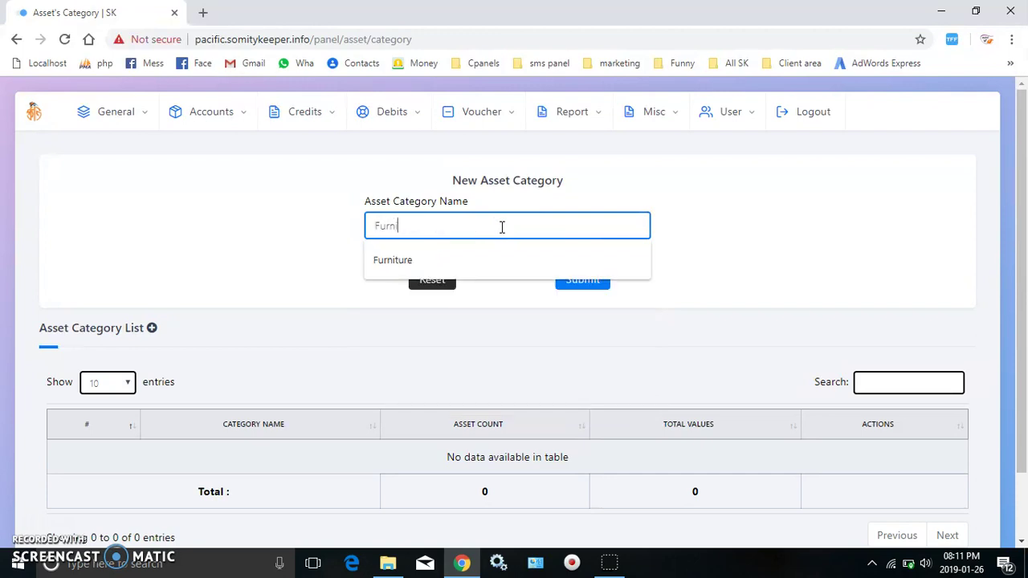
key(Return)
key(Return)
key(Return)
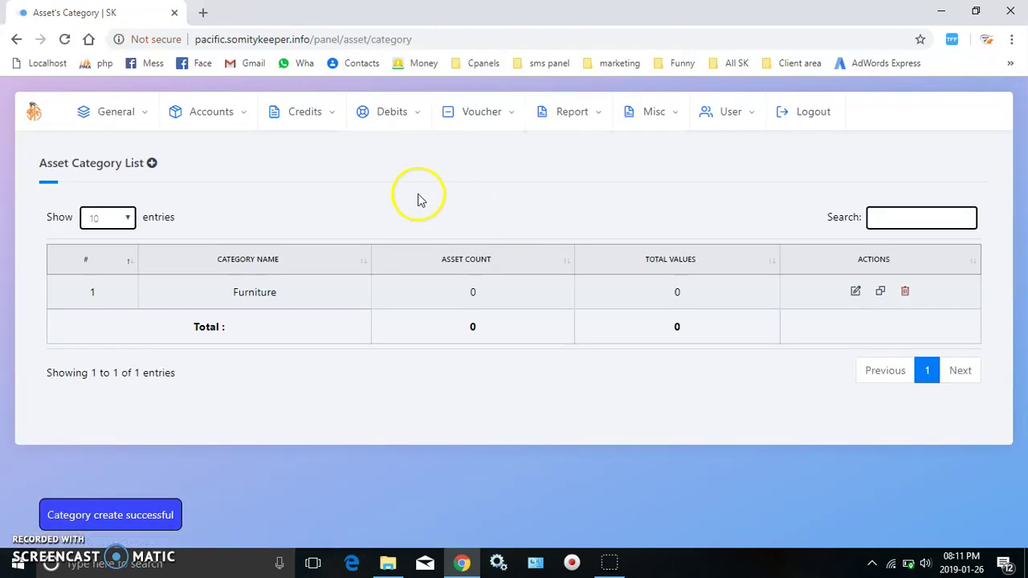
- Create a new asset category named Land
click(152, 163)
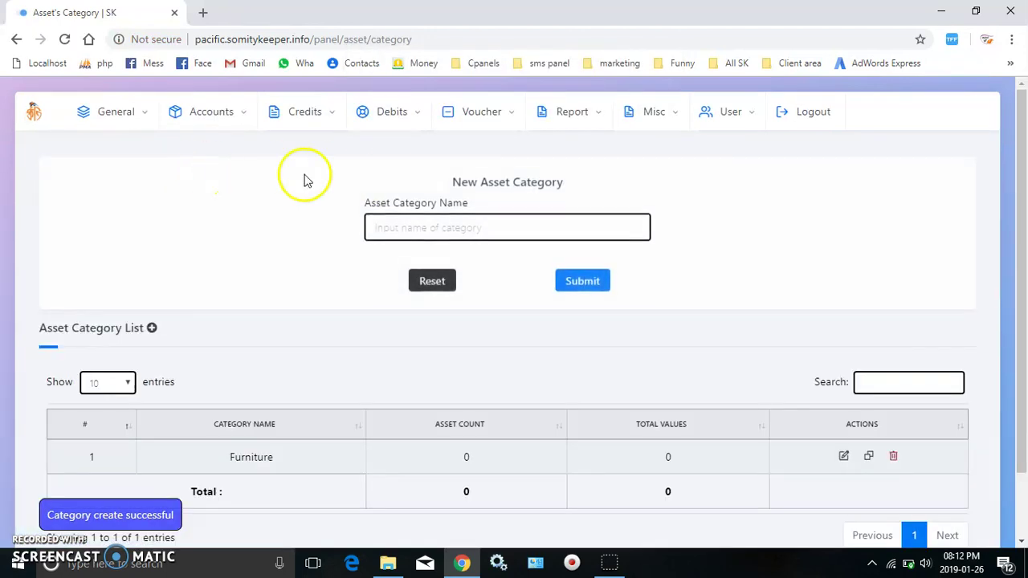
click(512, 228)
text(Land)
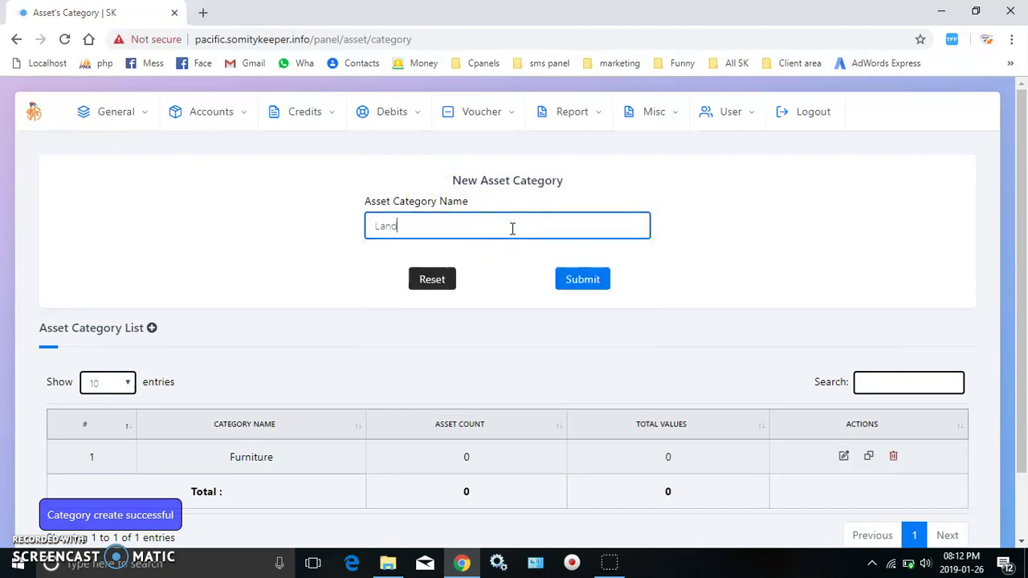
key(Return)
key(Return)
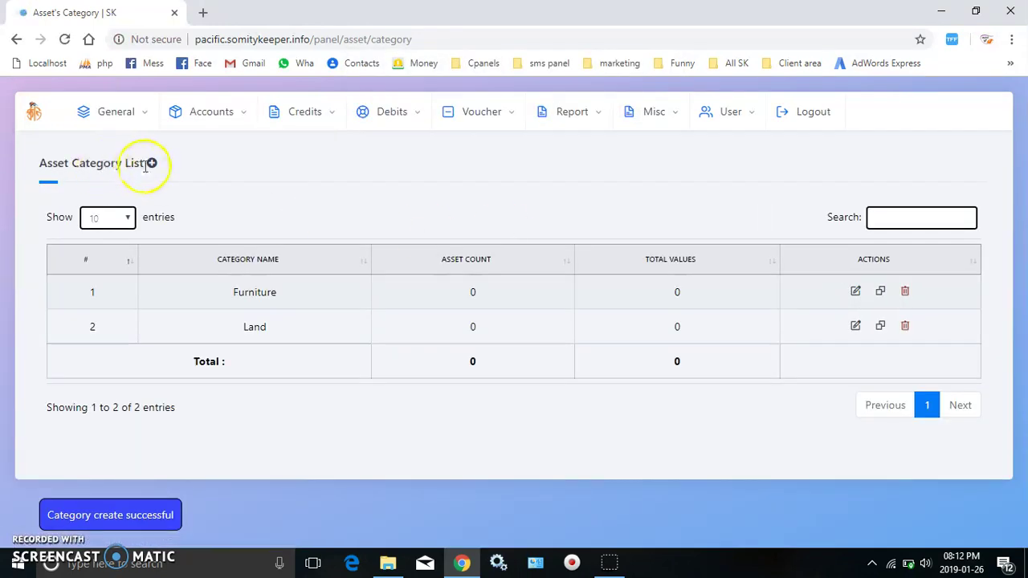
- Create a new asset category named Shop
click(151, 163)
click(482, 226)
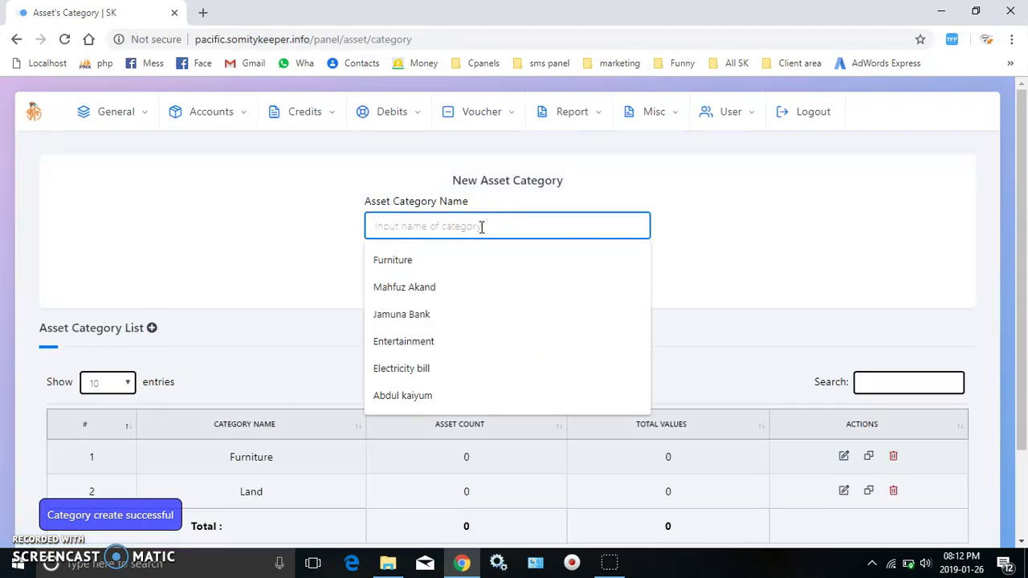
text(Shop)
key(Return)
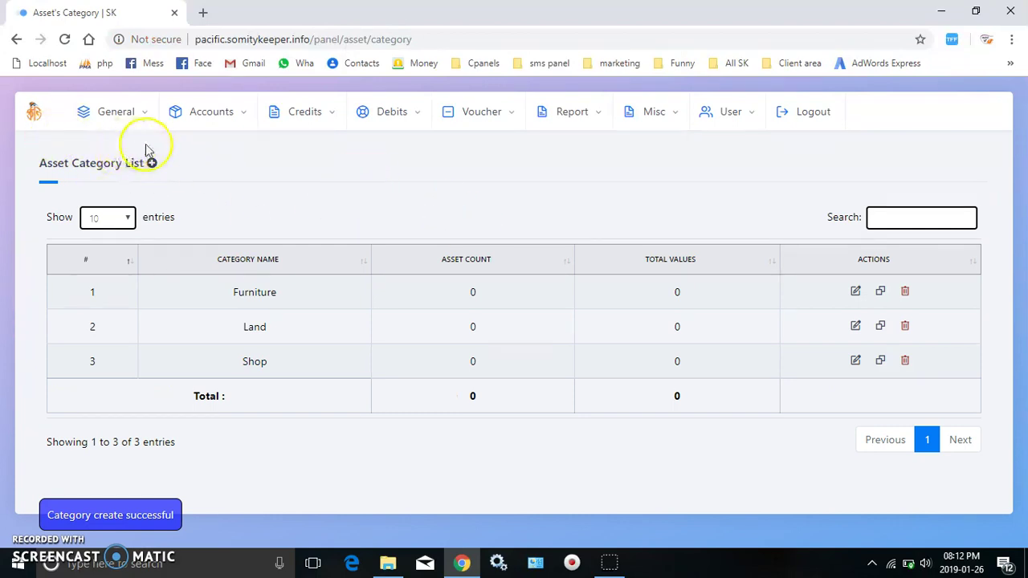
- Return to the asset list and open the form for adding a new asset
click(117, 112)
click(656, 150)
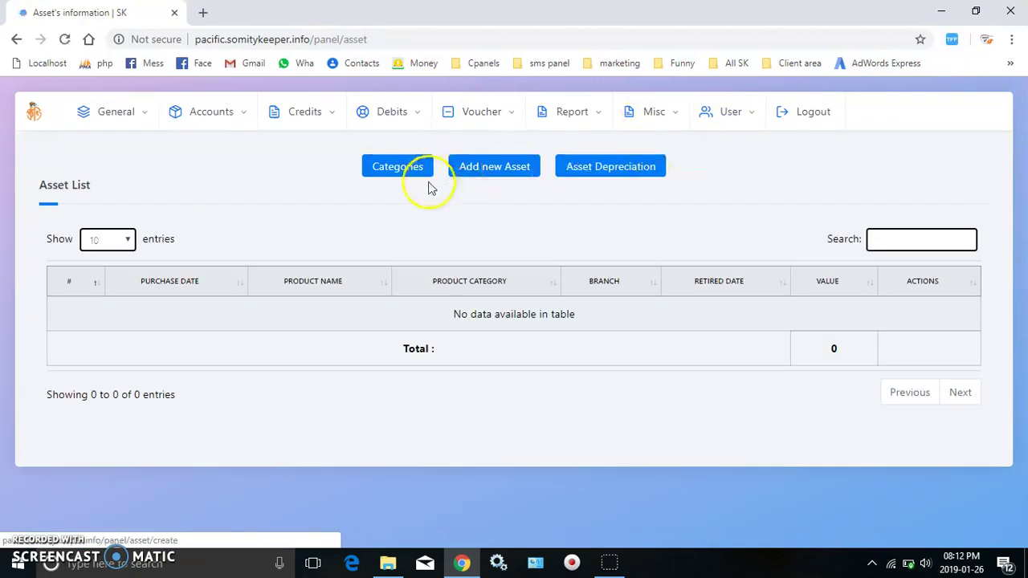
click(509, 174)
click(565, 232)
key(Up)
key(Up)
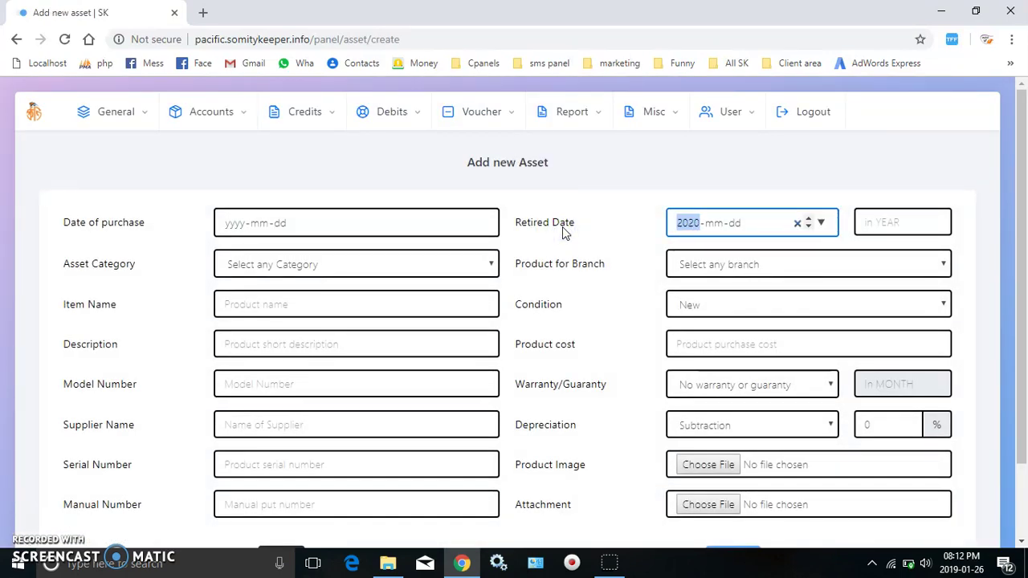
click(798, 224)
click(579, 212)
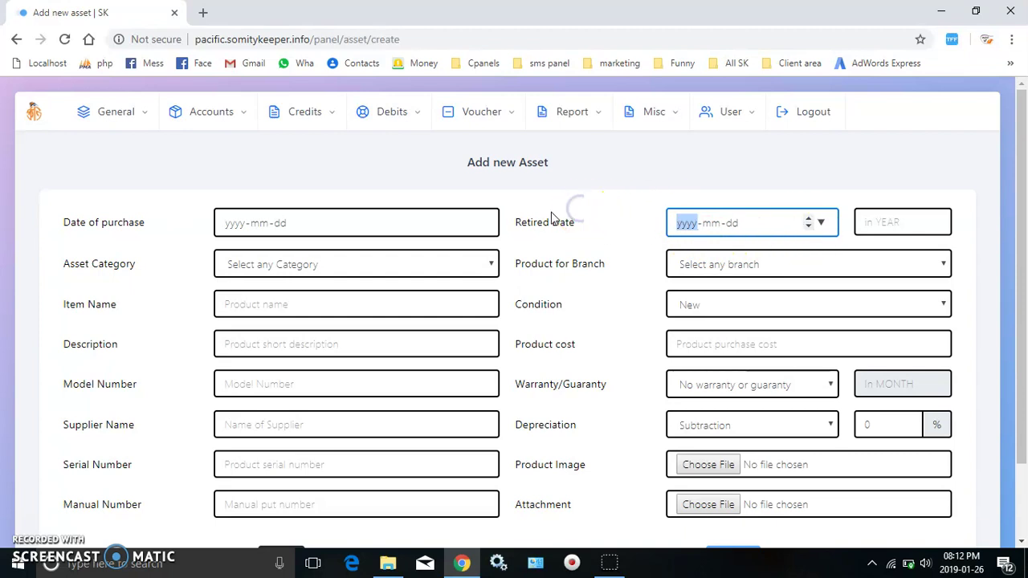
click(160, 235)
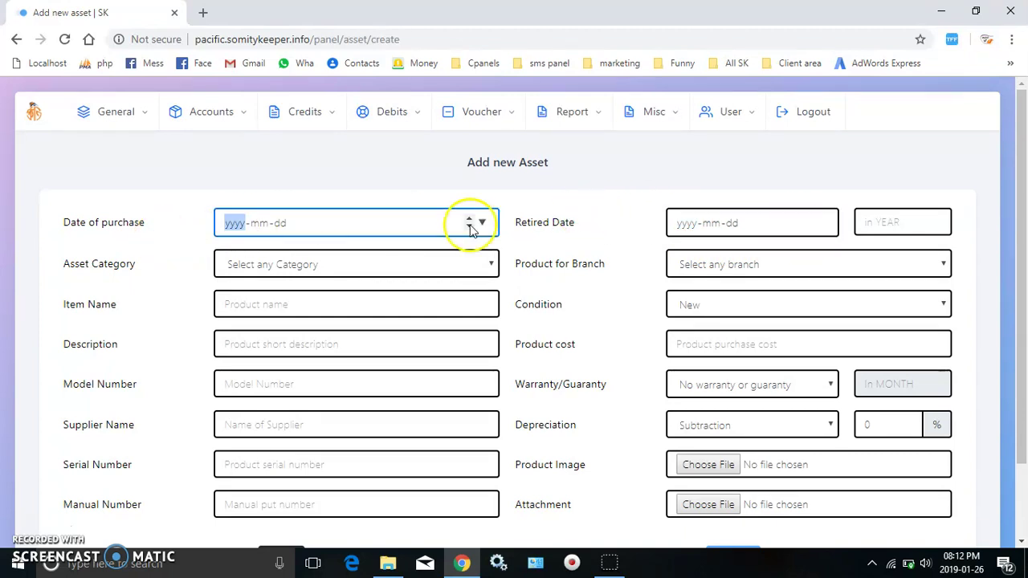
- Set the new asset's category to Furniture and its item name to "Executive Table"
click(1021, 475)
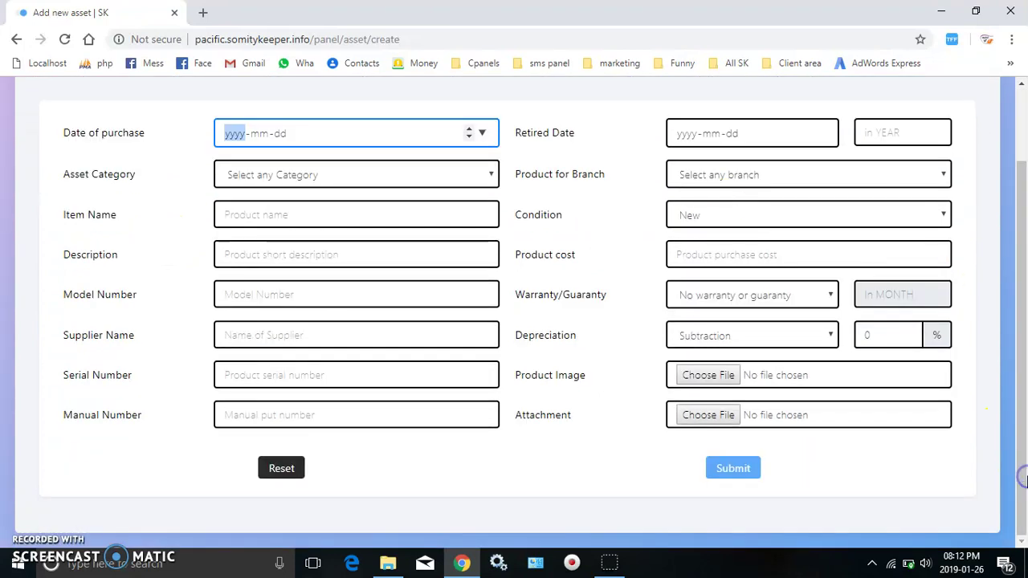
click(573, 114)
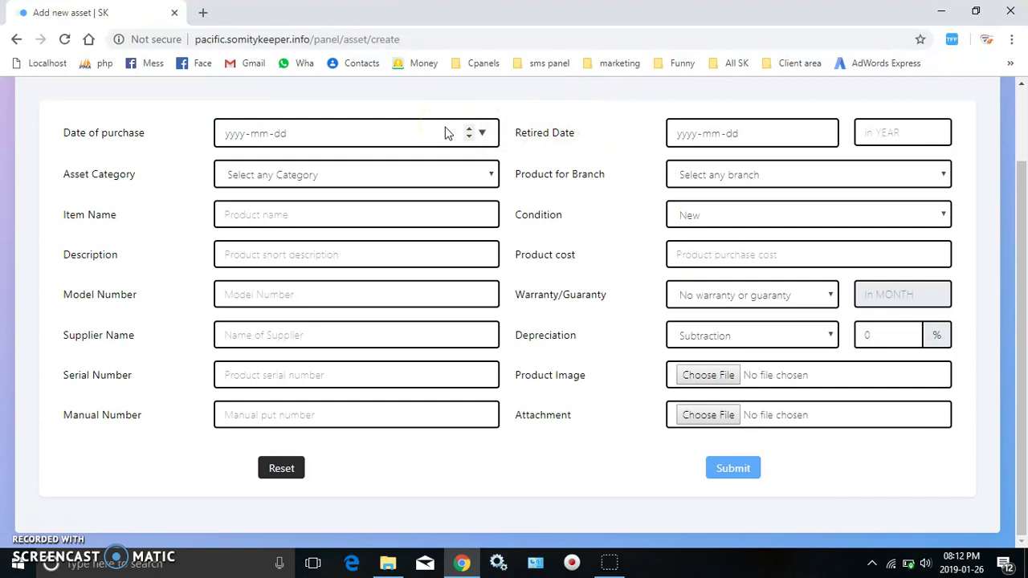
click(434, 175)
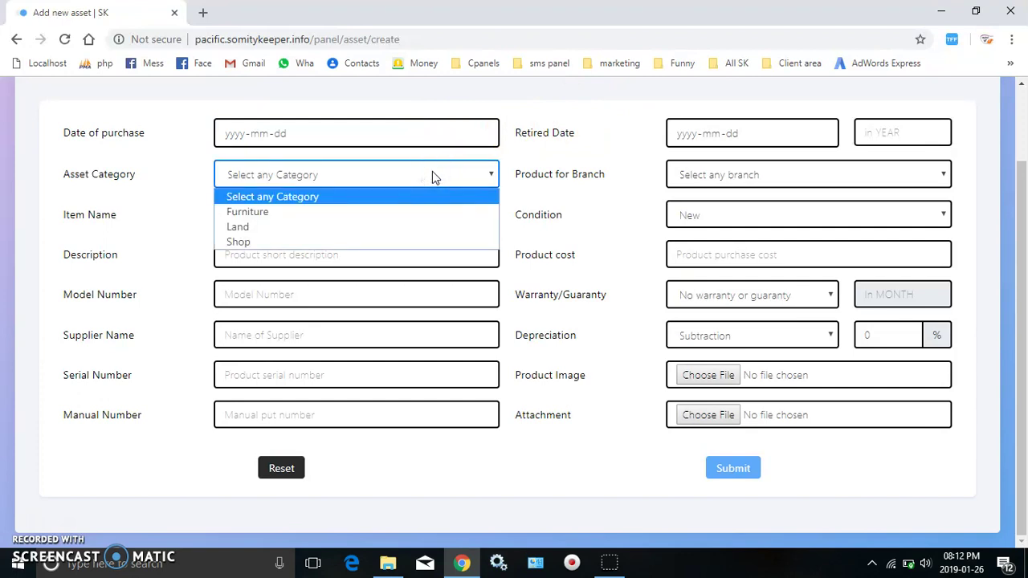
click(243, 217)
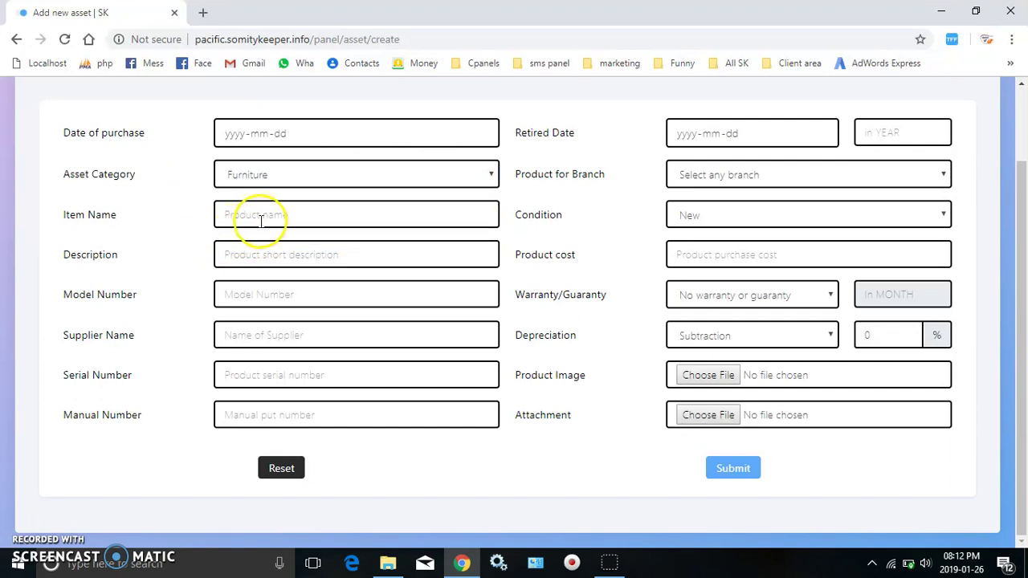
click(265, 218)
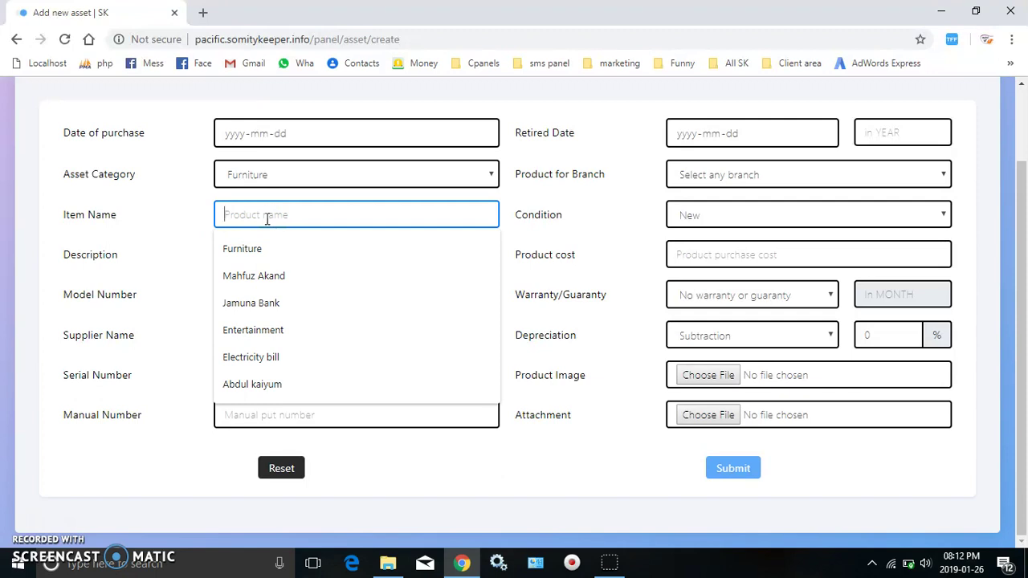
text(Executive)
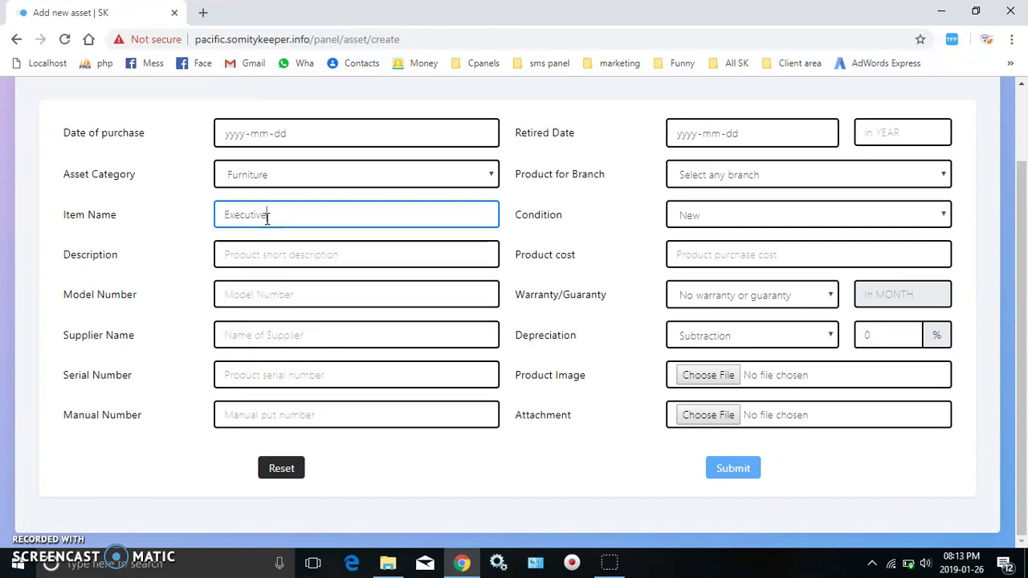
text( Table)
- Enter the asset's description "For Chairman, Segun", model number OT67 and supplier name Otobi
click(276, 260)
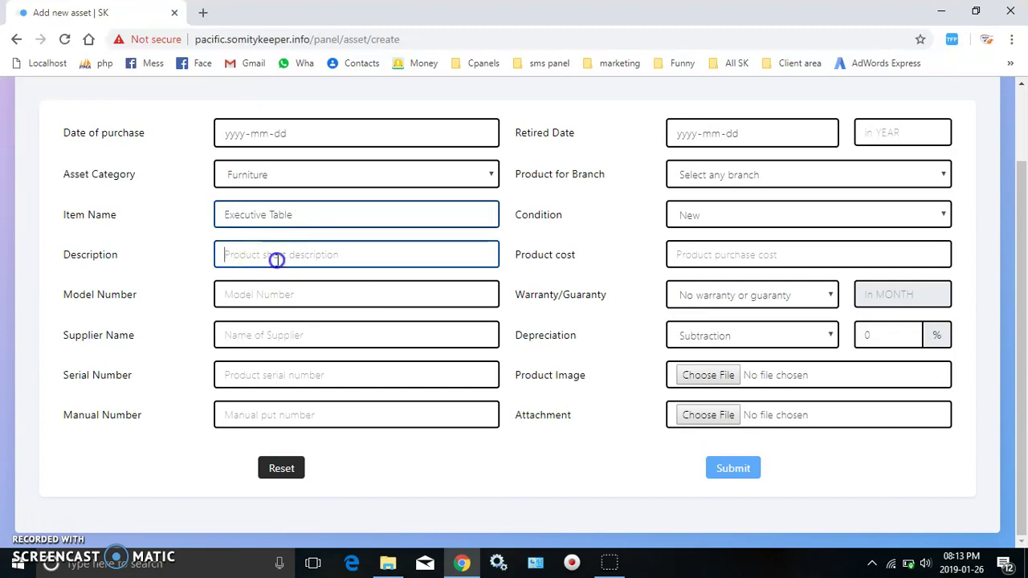
text(For Chairman, Segun)
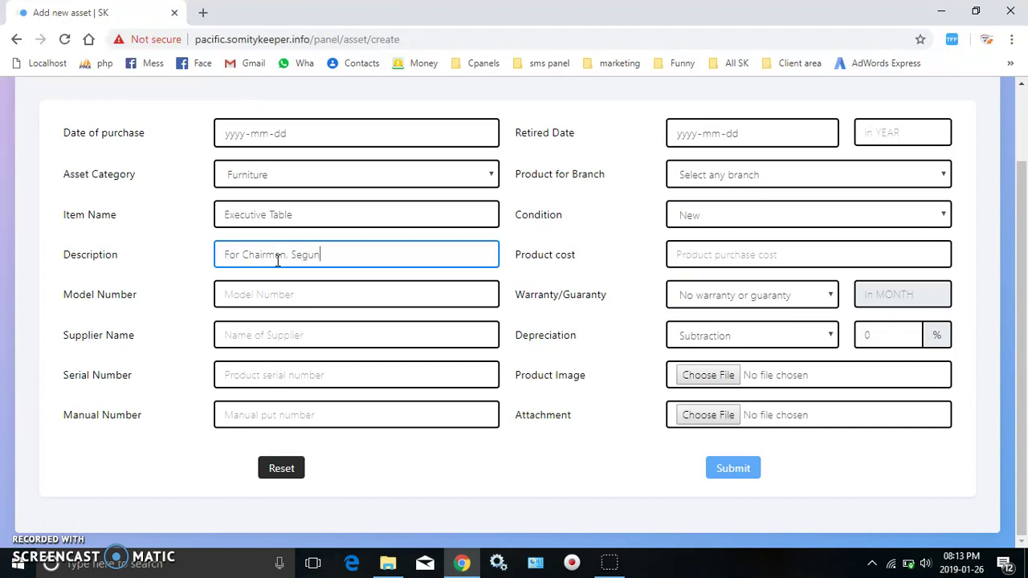
click(284, 305)
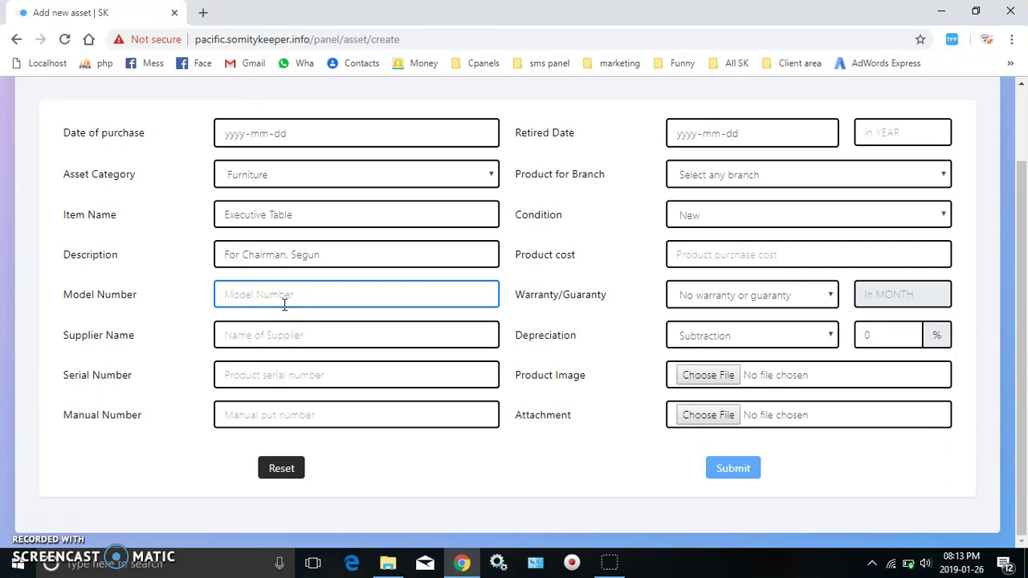
text(CT67)
click(298, 331)
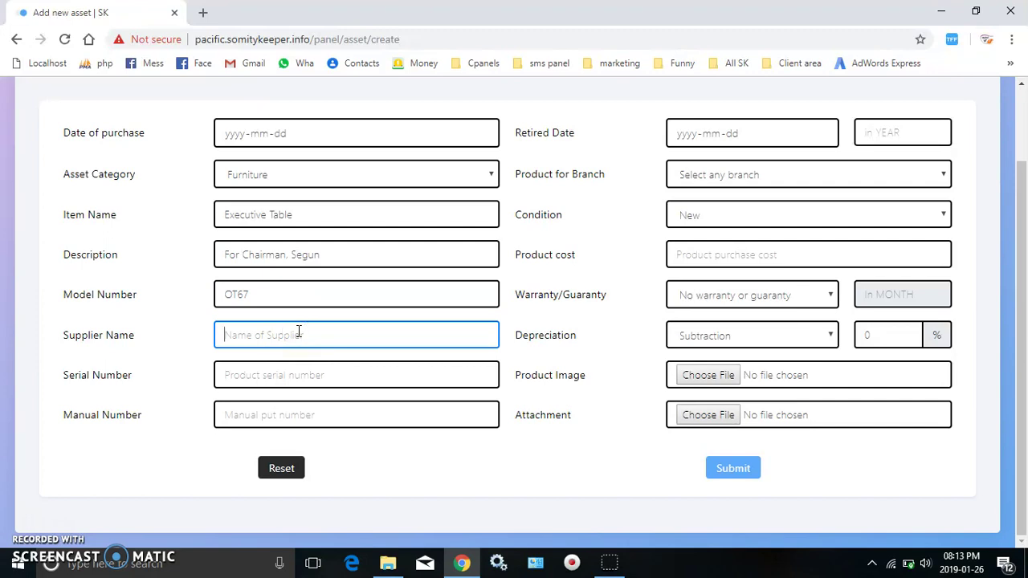
text(Otobi)
- Leave the serial number blank, set the manual number to "Table 3" and the retirement period to 5 years
click(331, 374)
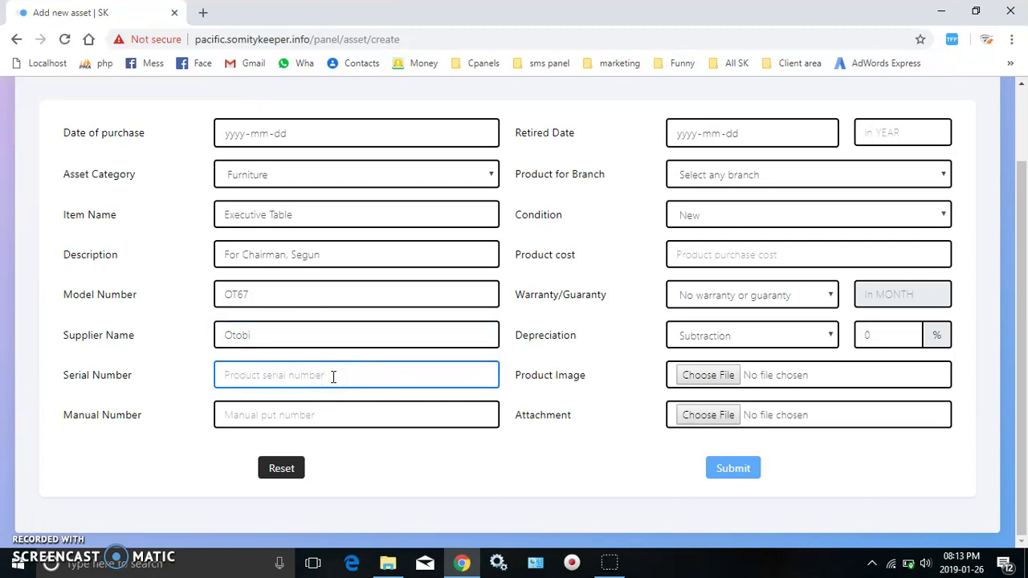
click(259, 410)
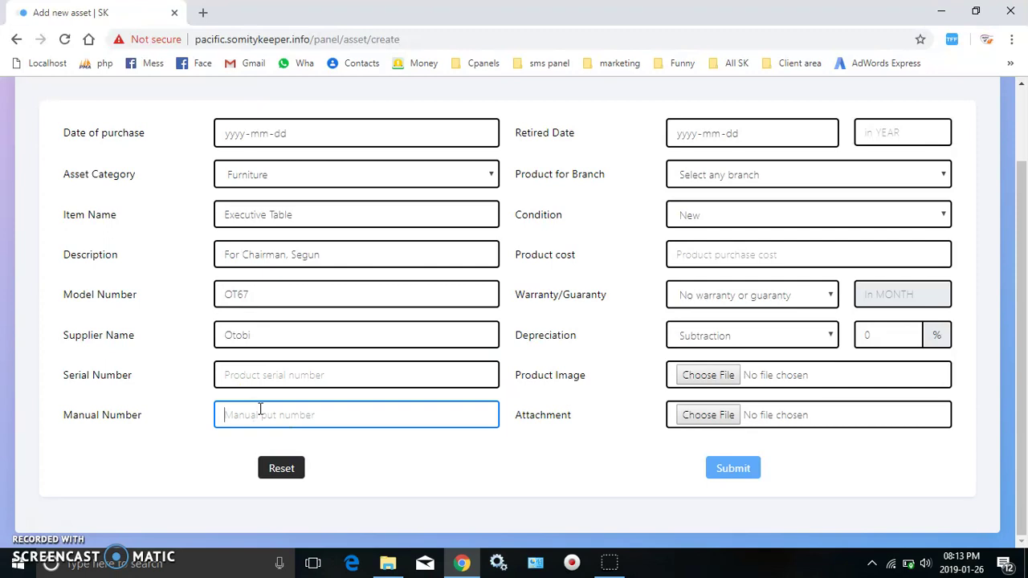
text(Table 3)
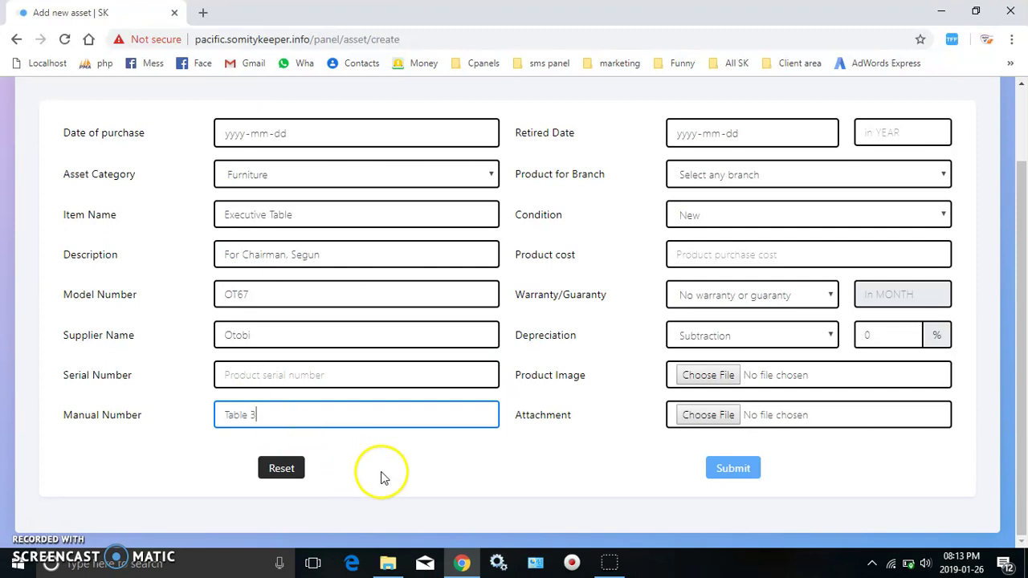
click(430, 480)
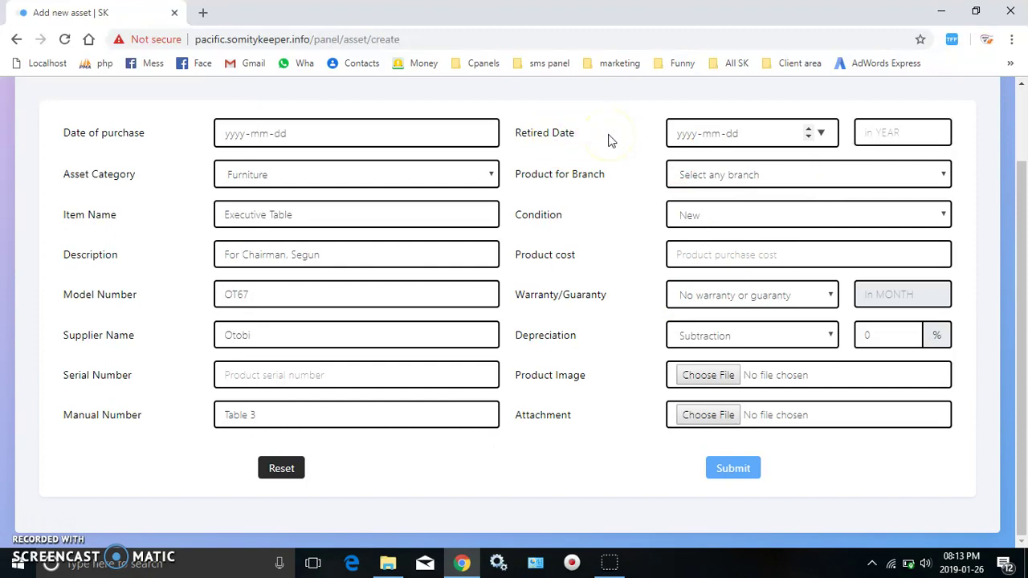
click(891, 132)
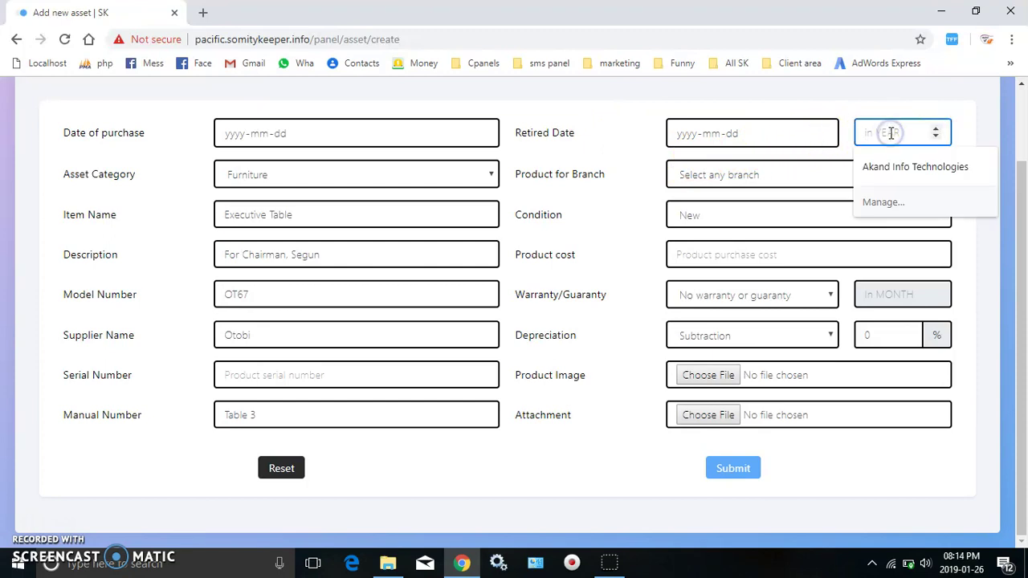
text(5)
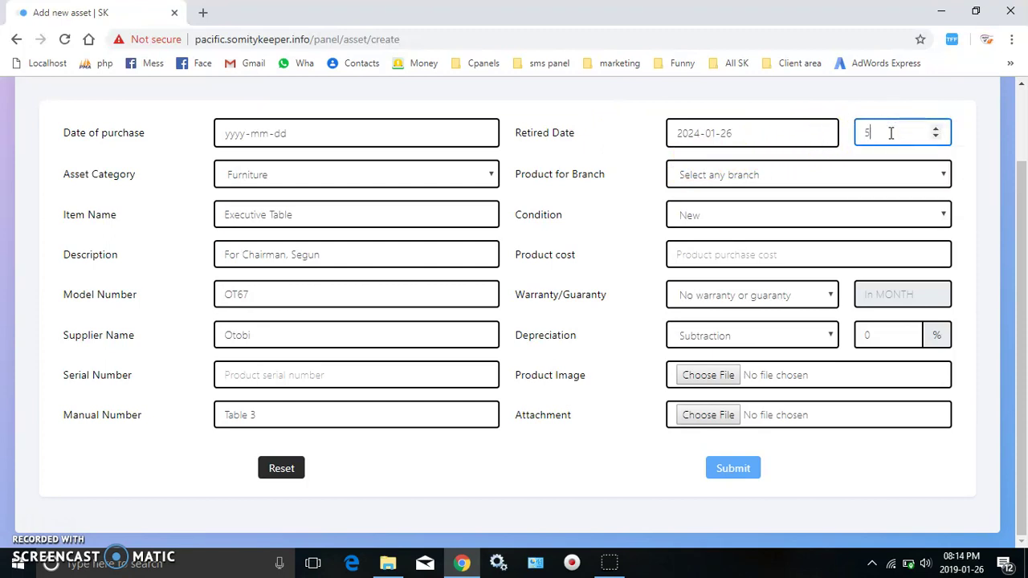
- Assign the executive table to Main Branch and keep its condition set to New
click(588, 167)
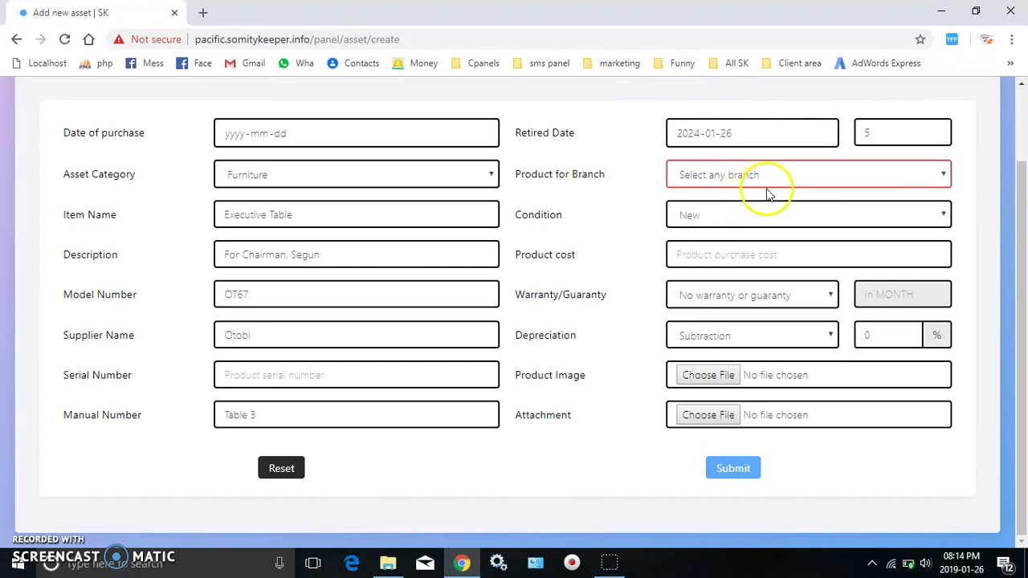
click(809, 178)
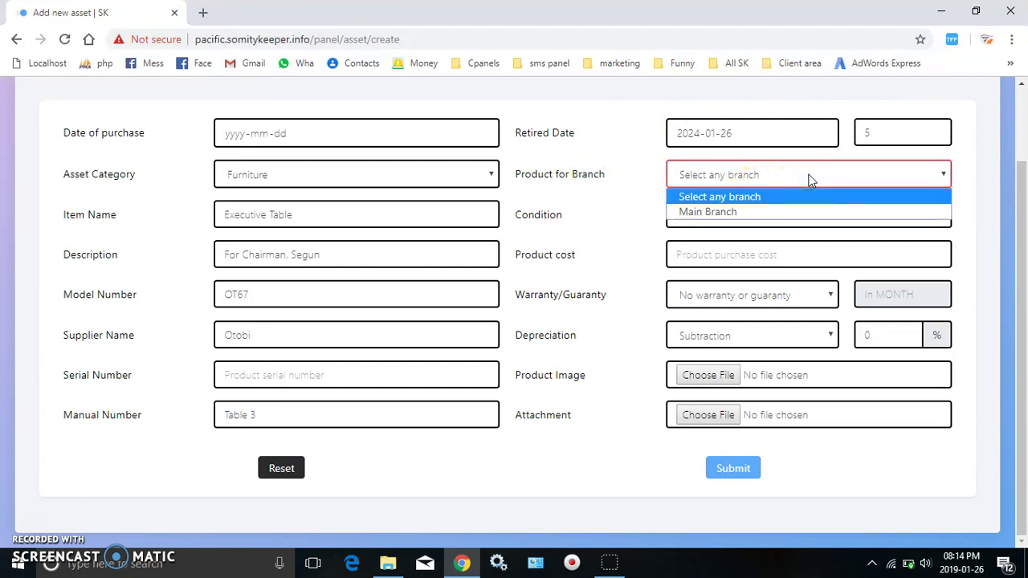
click(801, 212)
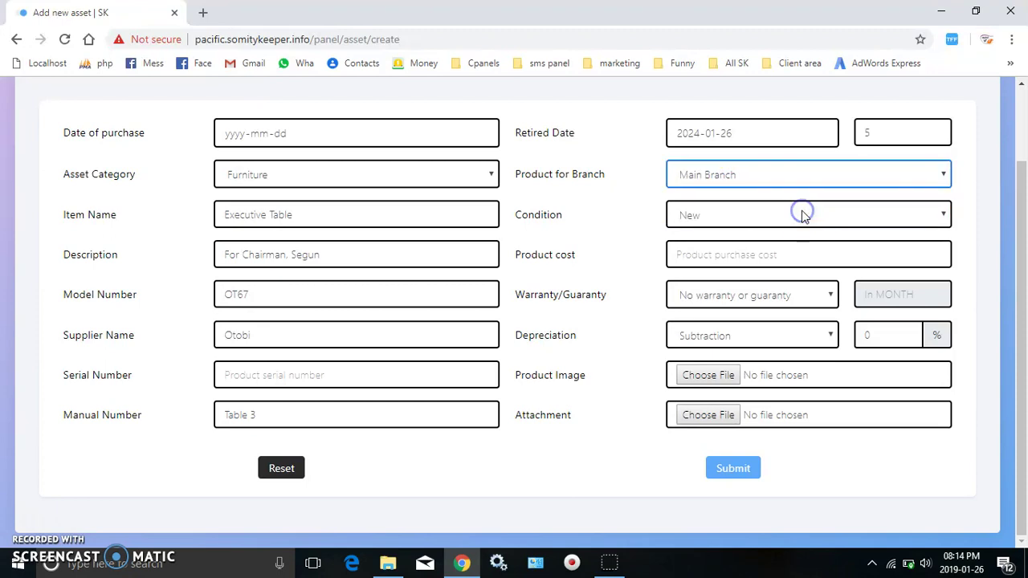
click(804, 215)
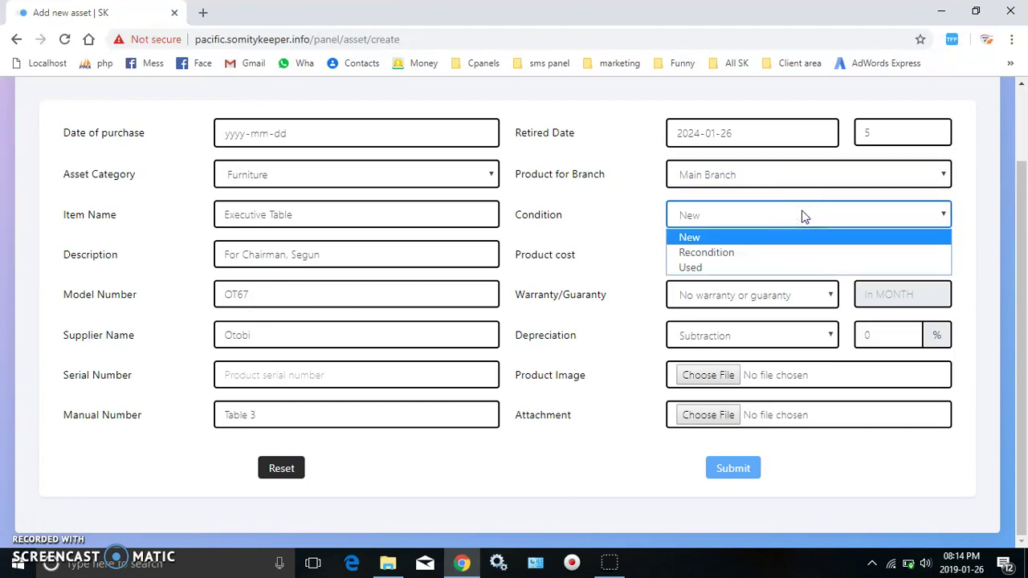
key(Down)
key(Down)
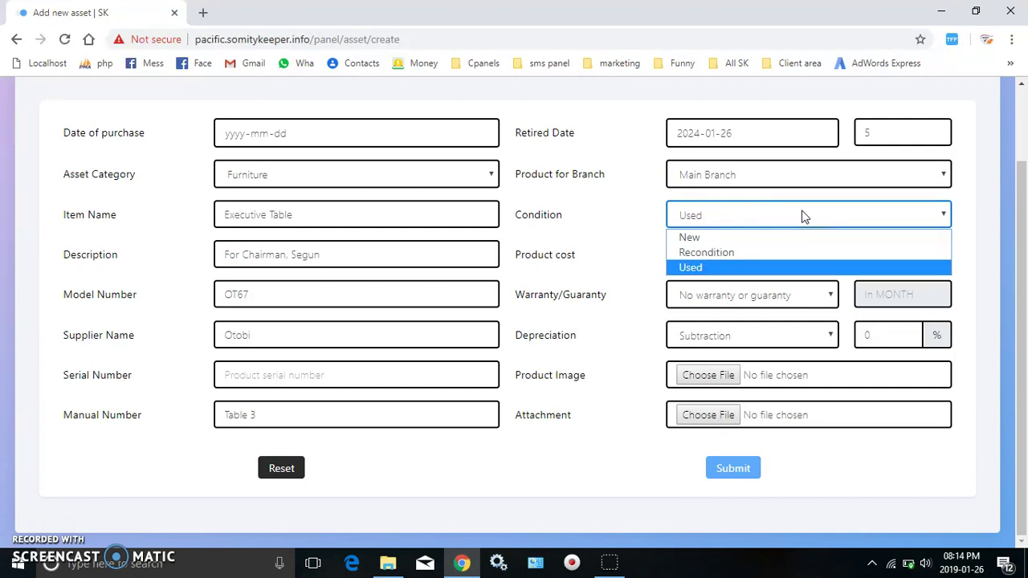
key(Up)
key(Up)
key(Return)
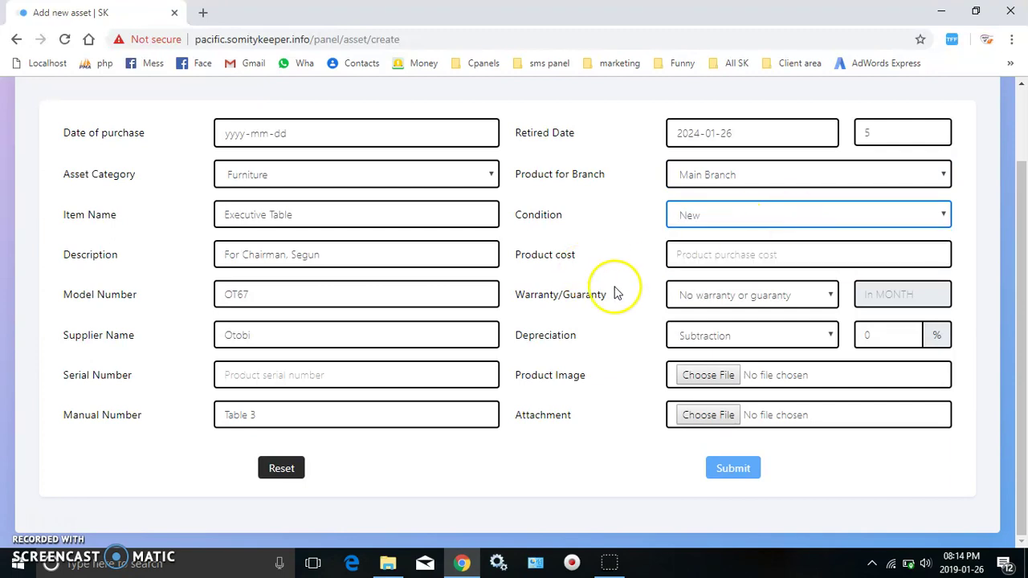
- Set the product cost to 2000 and keep the warranty option at "No warranty or guaranty"
click(726, 264)
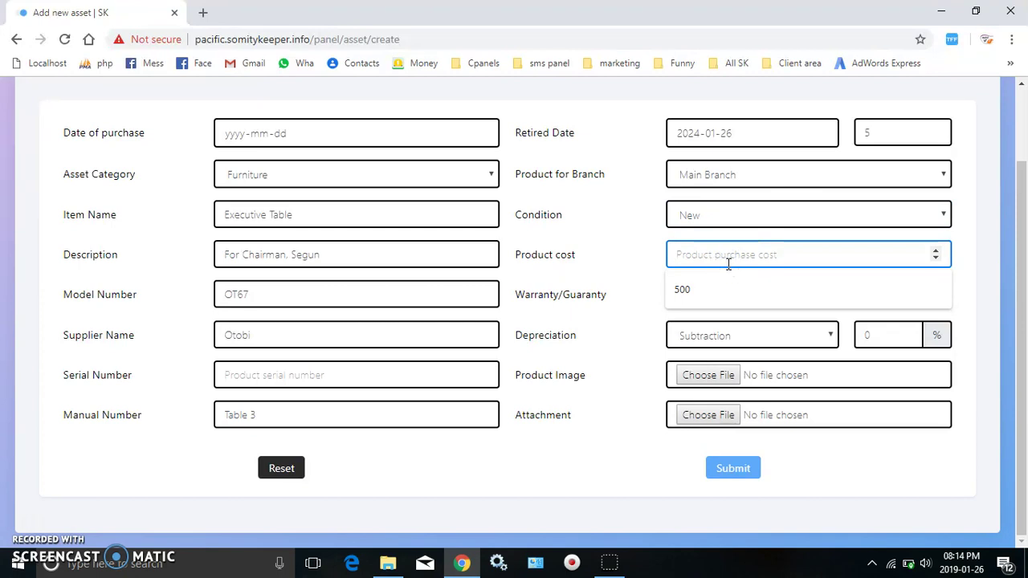
text(2000)
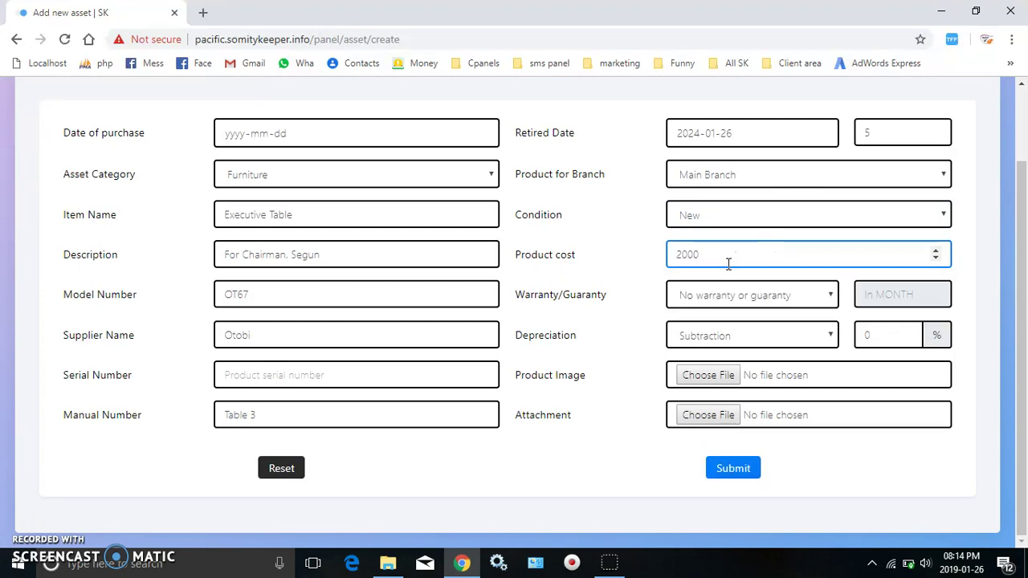
click(762, 294)
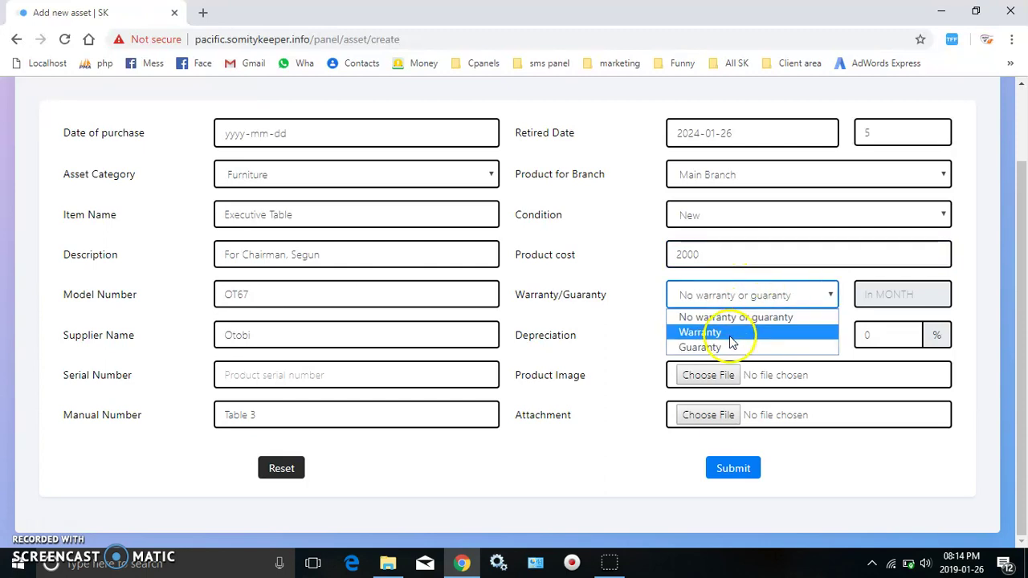
click(743, 298)
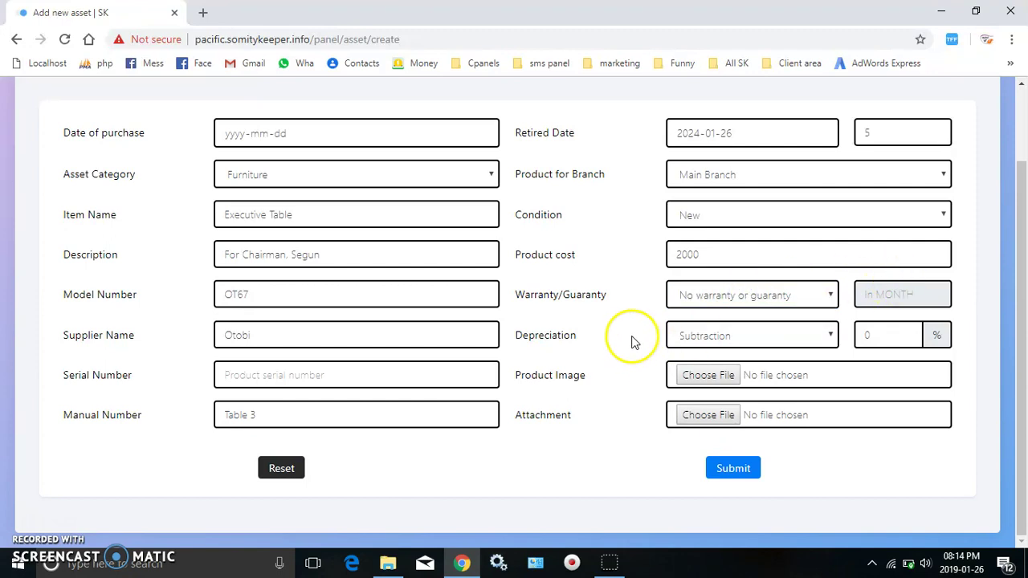
- Set the asset's depreciation to Subtraction at 20%
click(778, 336)
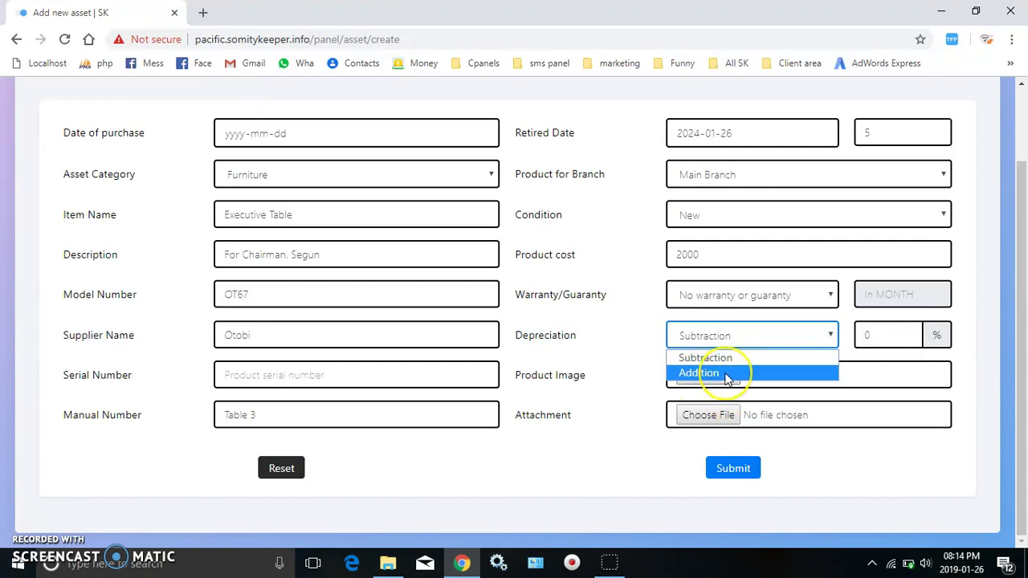
click(707, 359)
click(900, 335)
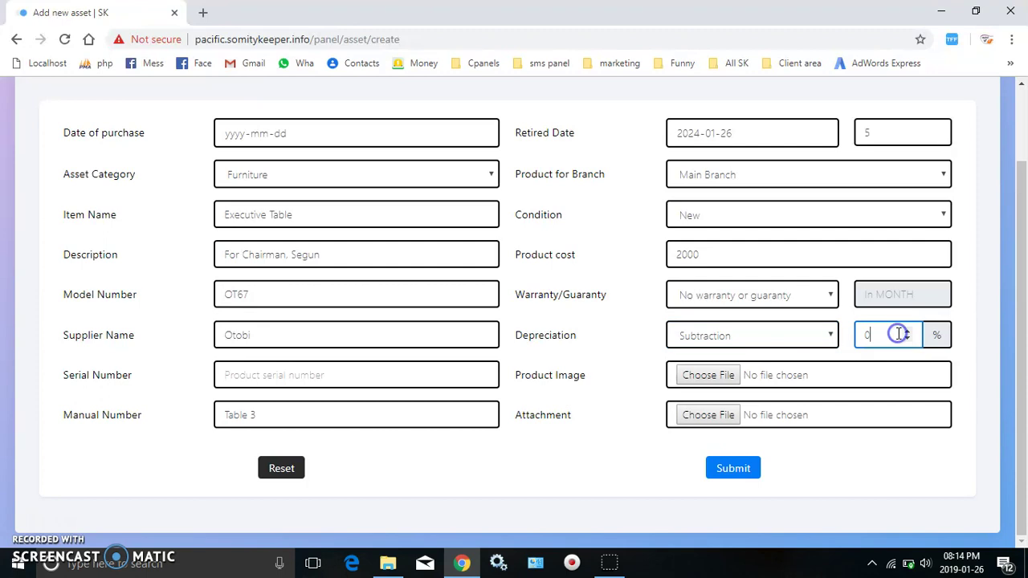
key(BackSpace)
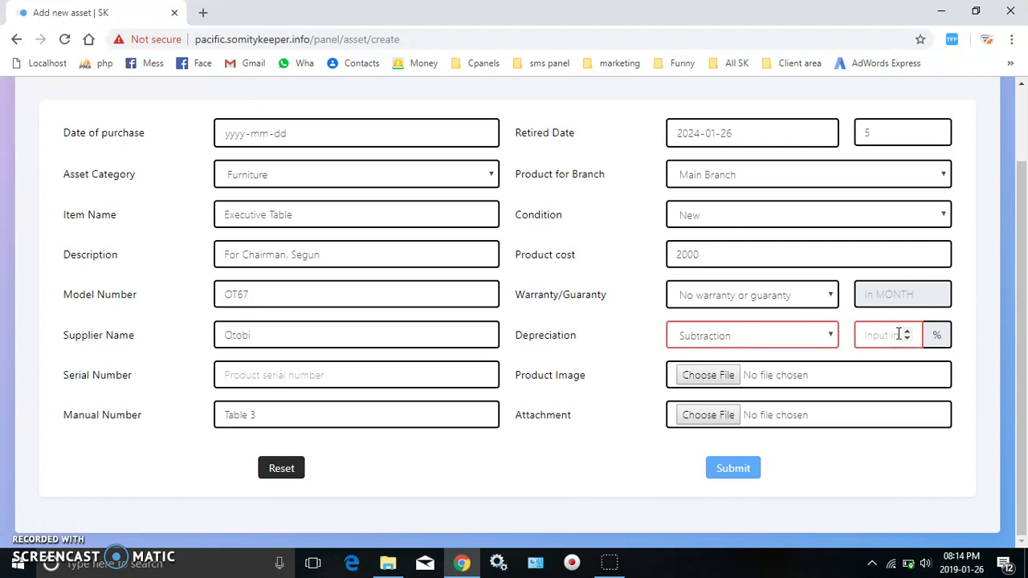
text(20)
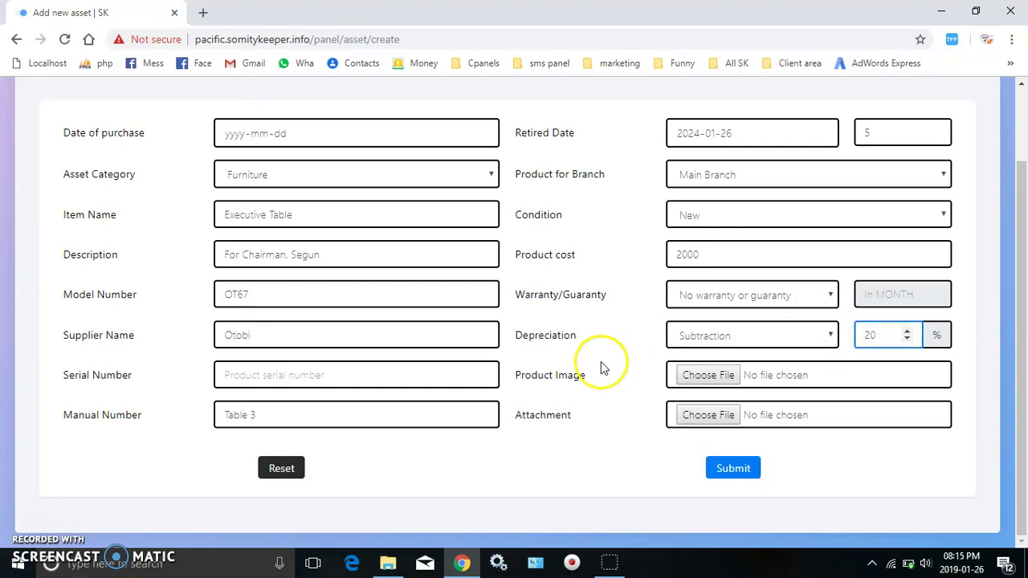
- Choose the SquareLogo.jpg file as the product image and clear that choice again
click(704, 378)
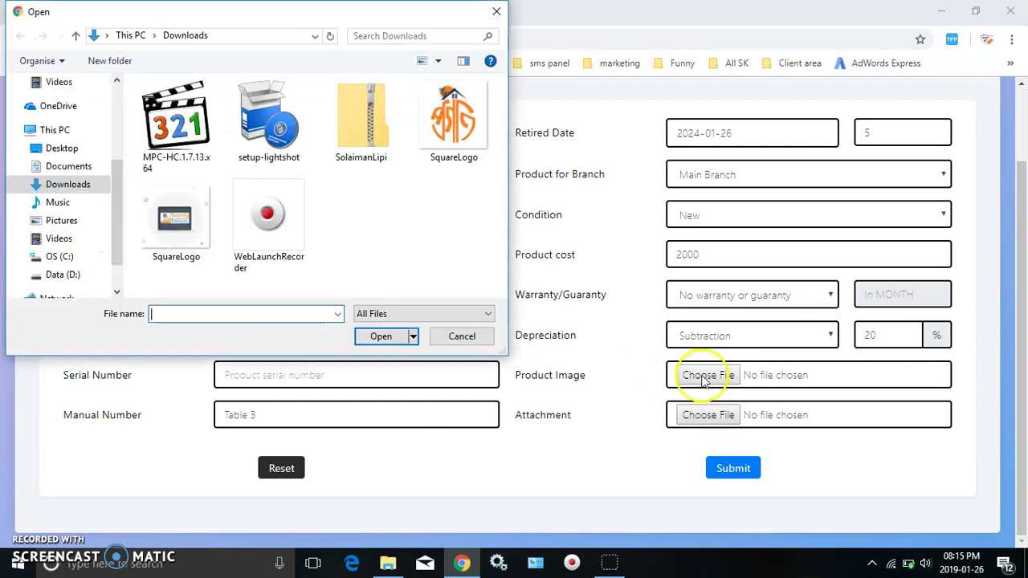
double_click(436, 120)
click(645, 380)
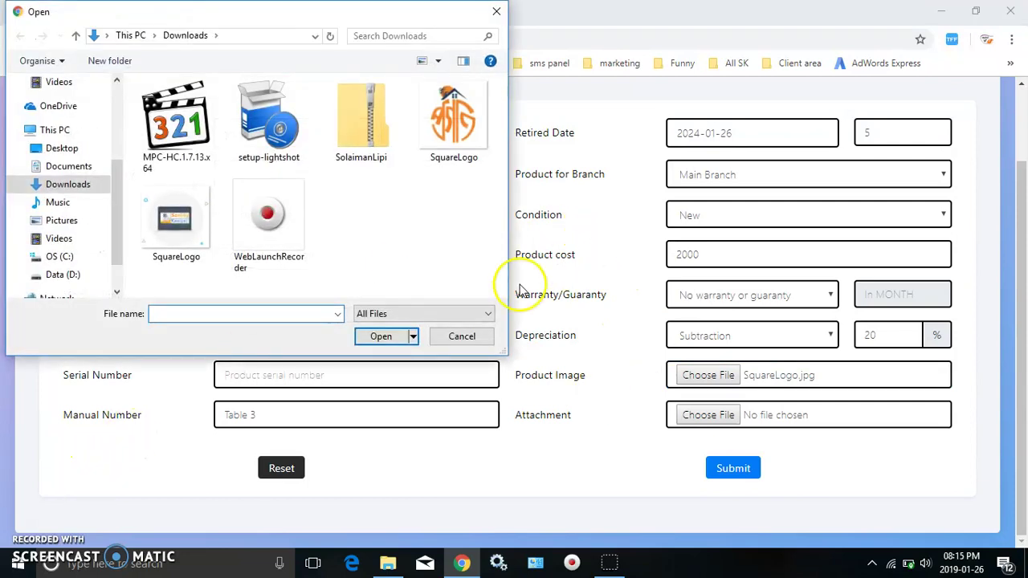
click(460, 337)
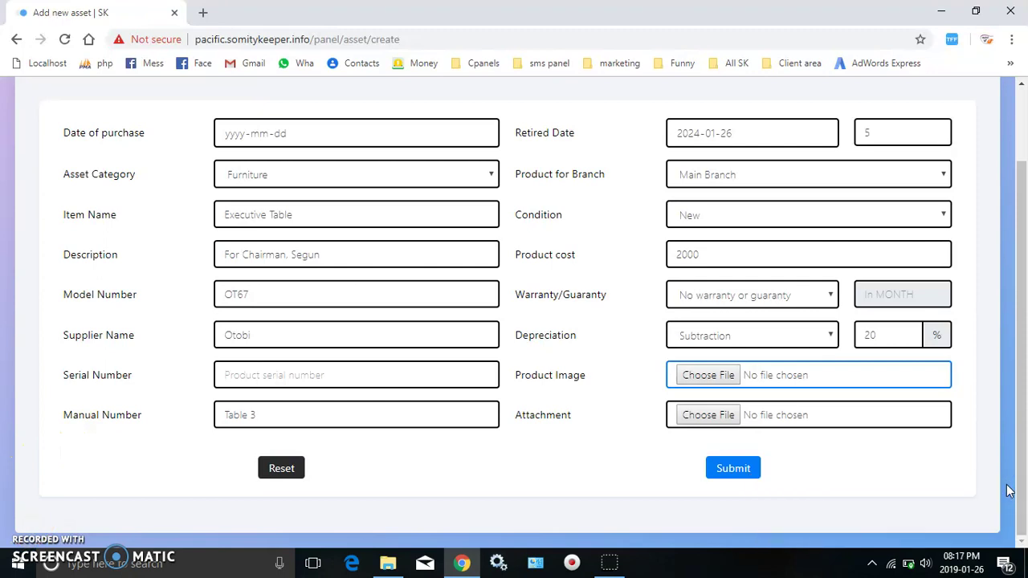
- Submit the completed executive table asset and dismiss the Facebook notification
click(733, 472)
key(Return)
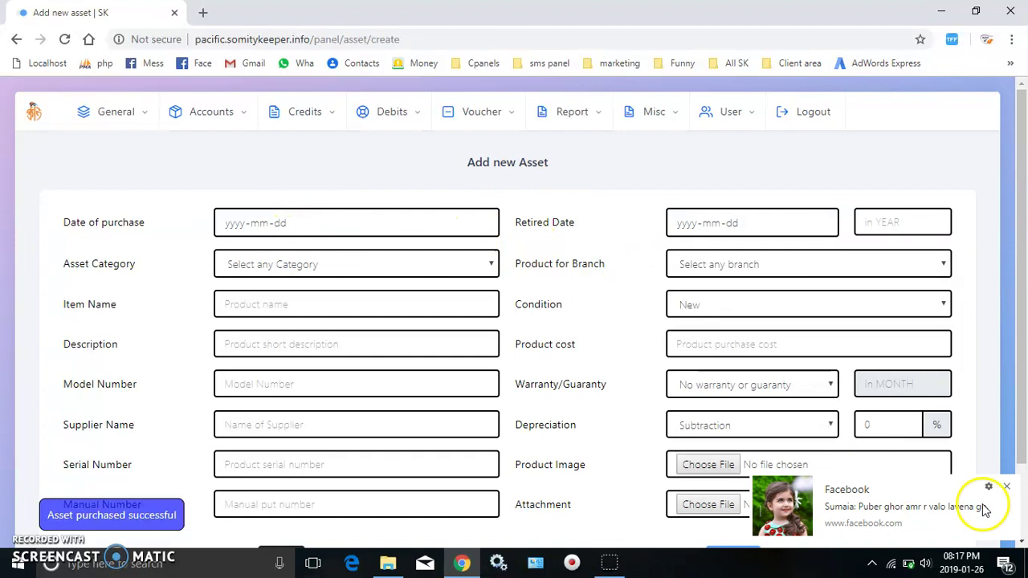
click(1006, 487)
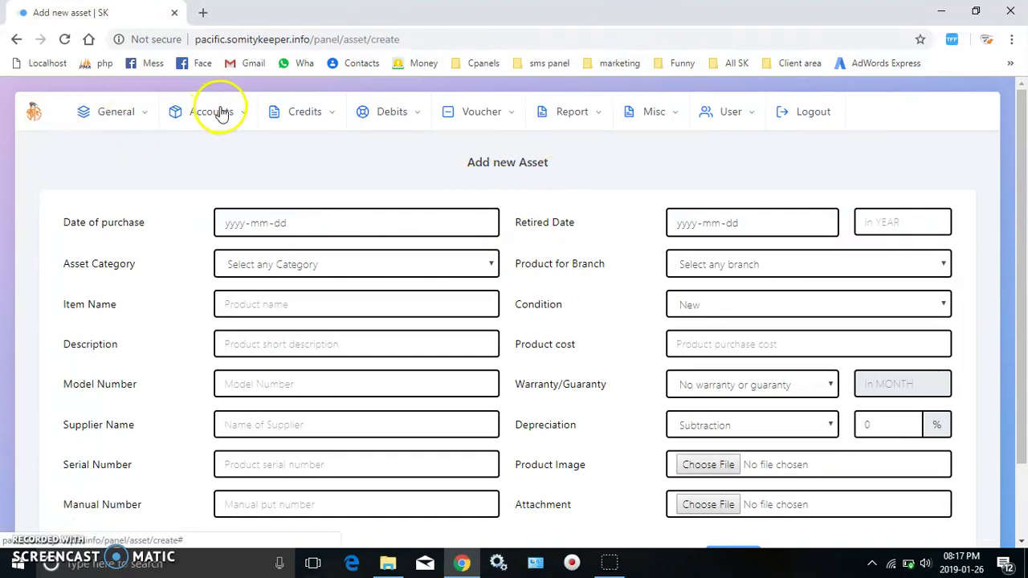
- Open the asset list to check the registered asset, dismissing the notification that covers the page
click(126, 104)
click(651, 150)
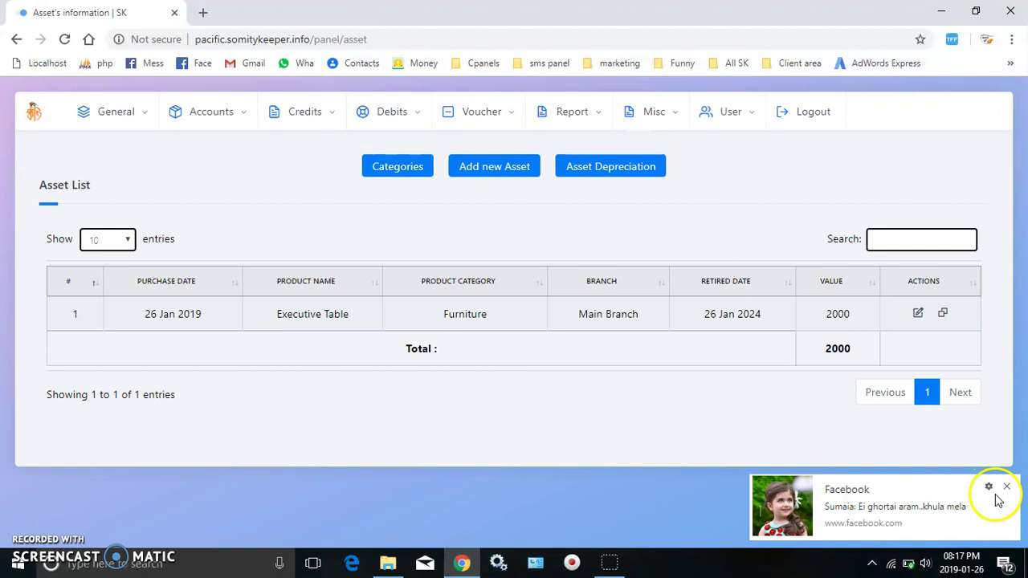
click(1008, 488)
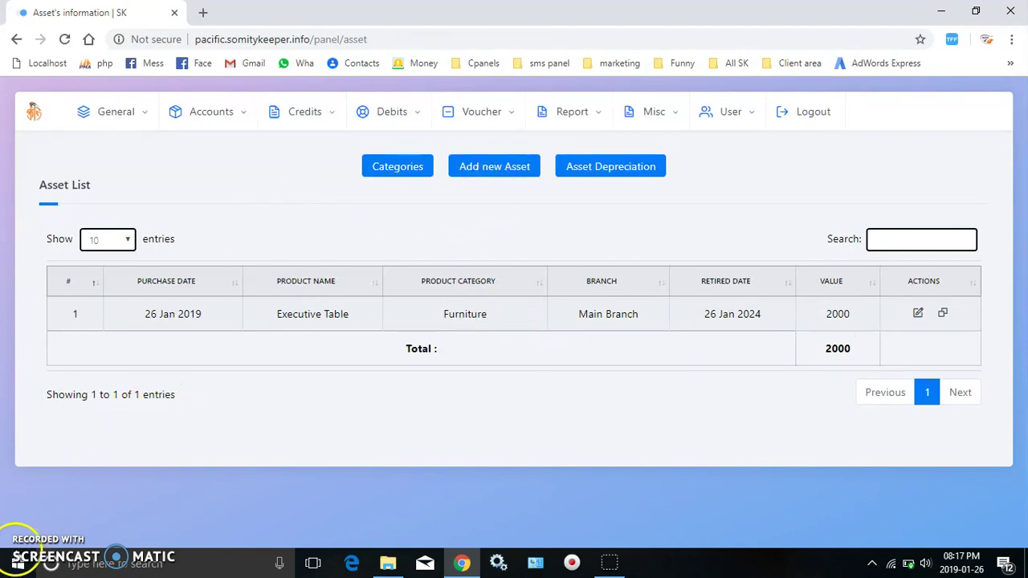
- Open the form for another new asset, leave the purchase date blank and set the category to Land
click(498, 171)
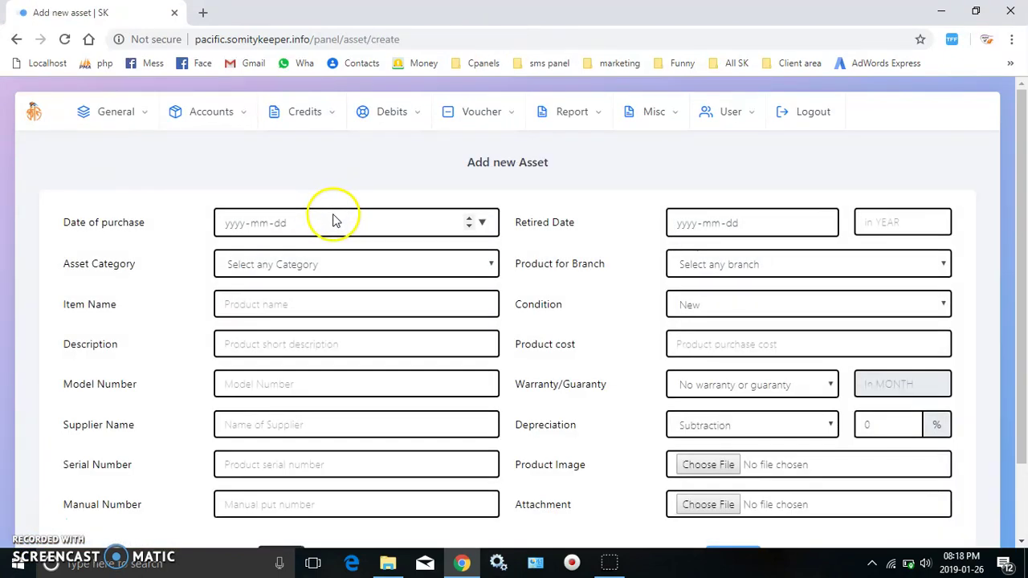
click(333, 216)
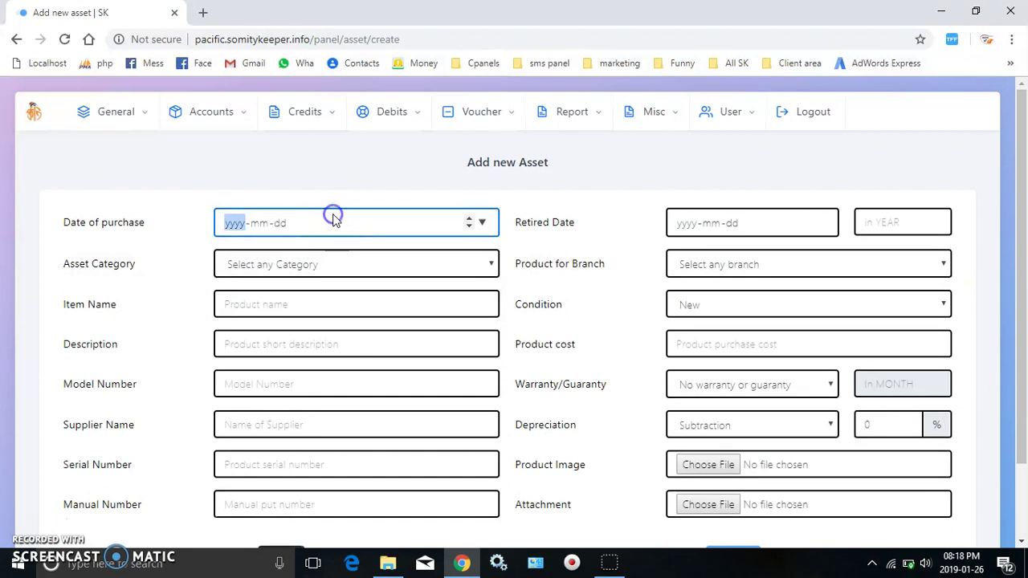
click(374, 202)
click(410, 270)
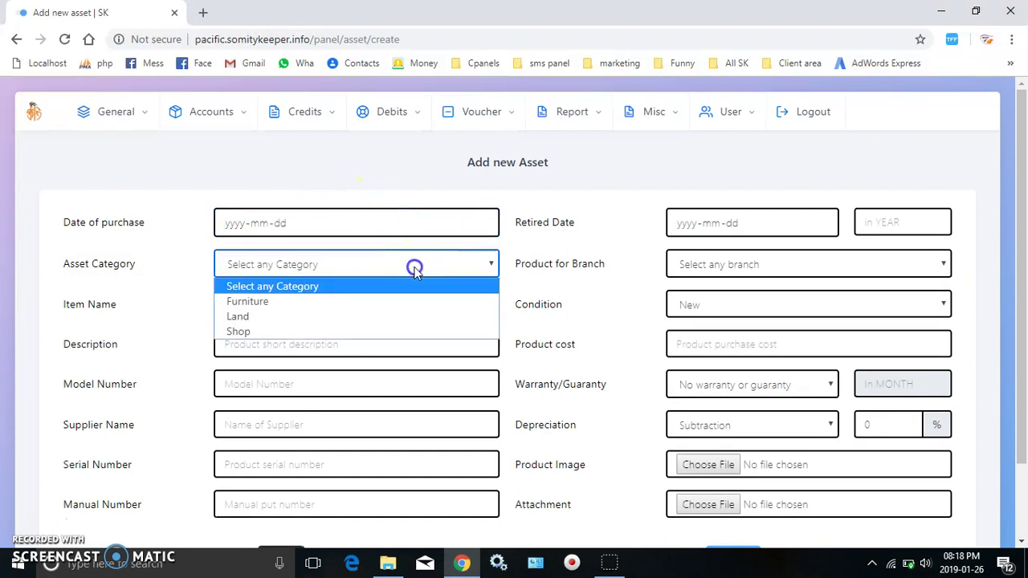
click(340, 317)
- Enter the item name "Uttara plot 65/B" and the description "Rajlokkhi" for the land asset
click(297, 304)
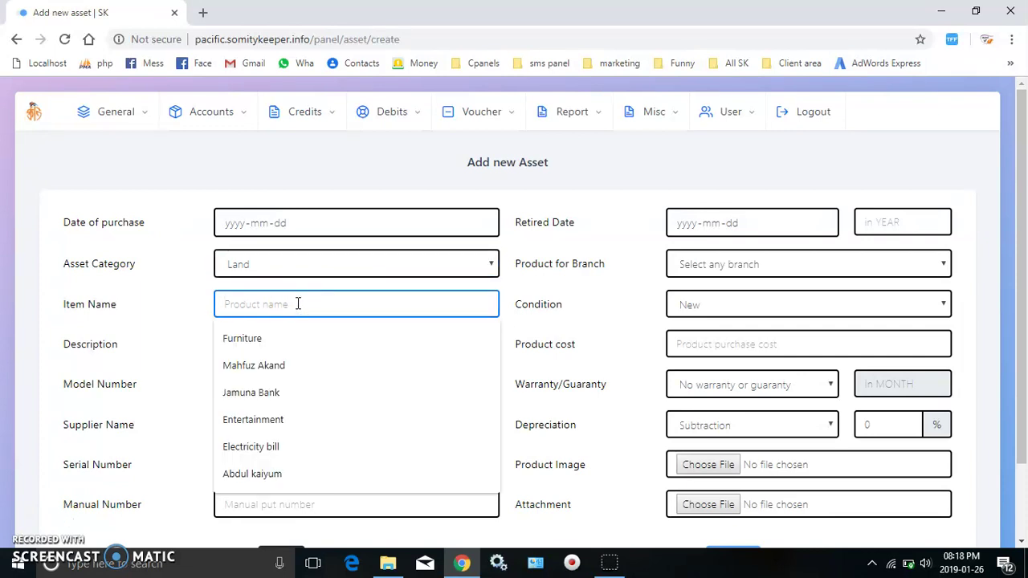
text(Uttara)
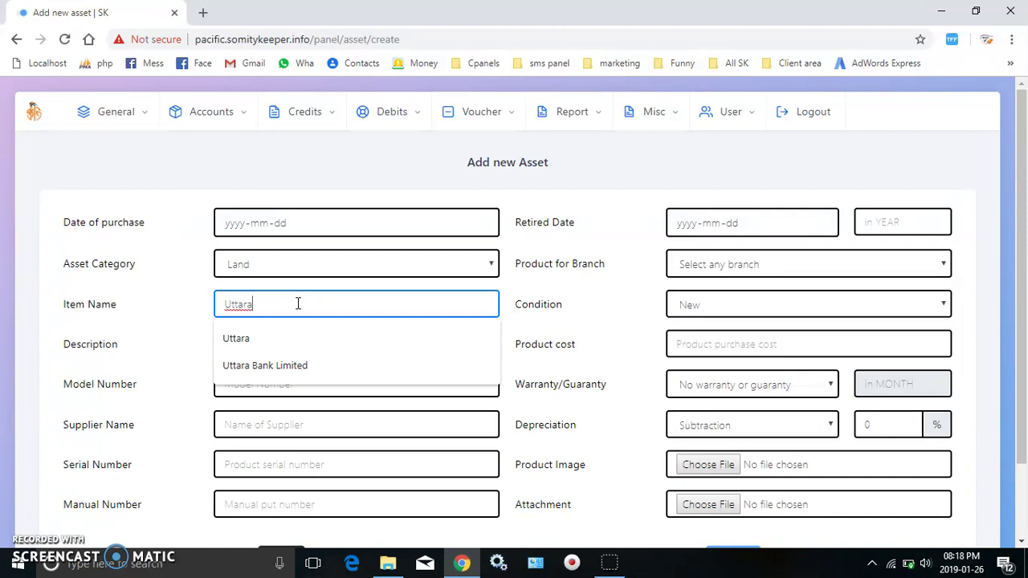
text( plot 65/B)
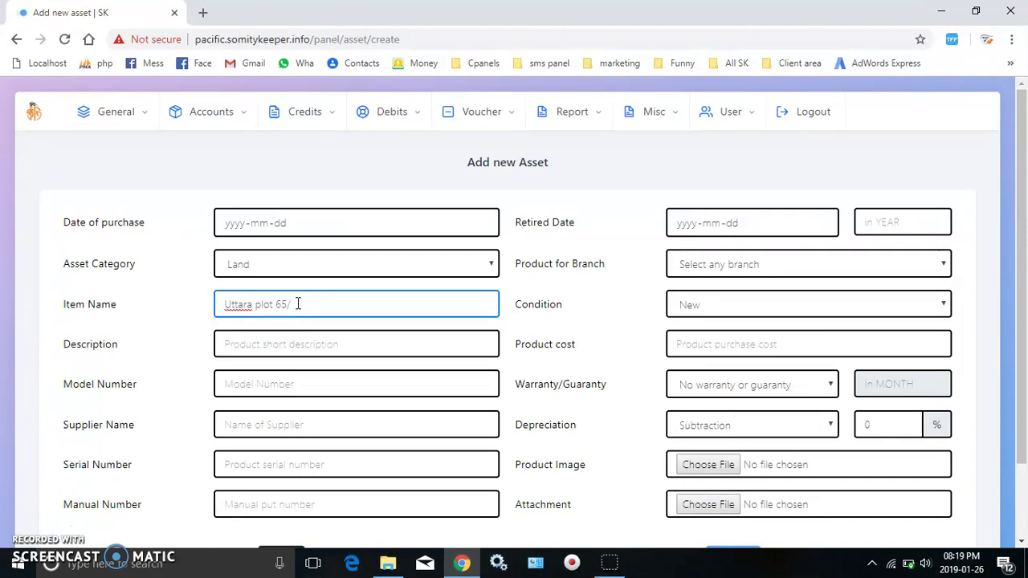
click(363, 342)
text(ajlokkhi)
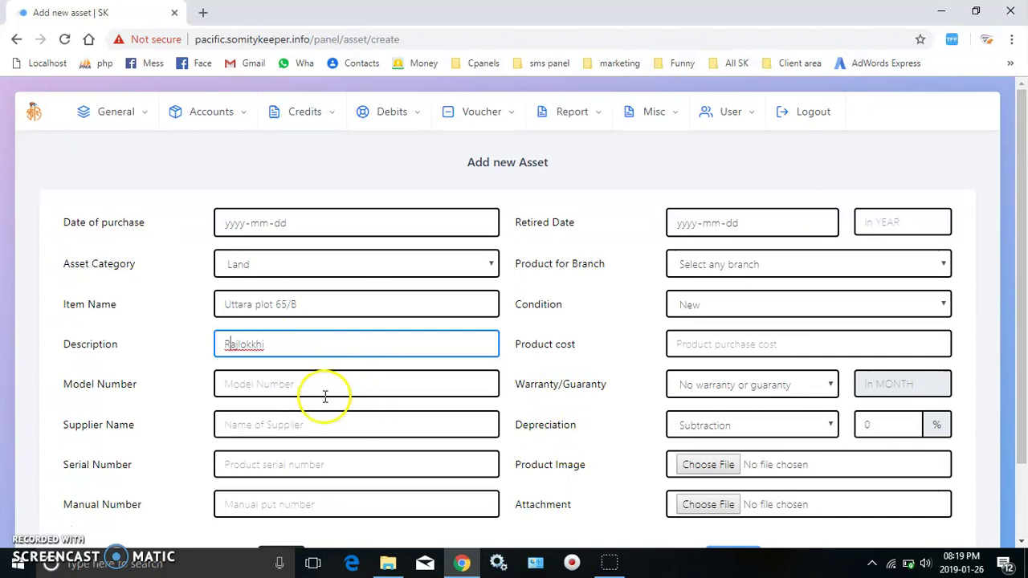
click(143, 447)
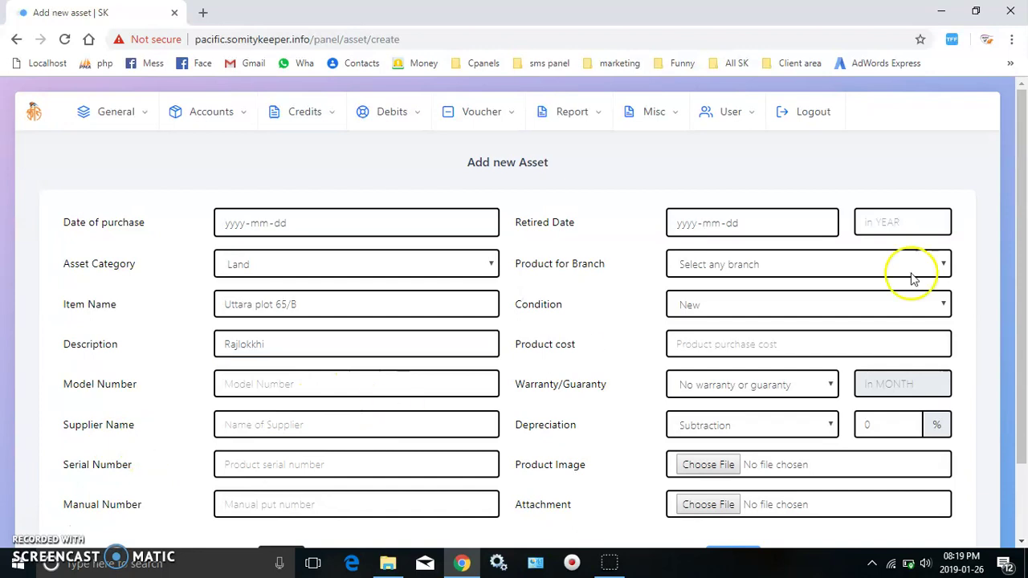
- Set the land asset's product cost to 10000 and its depreciation to Addition at 20%
click(704, 341)
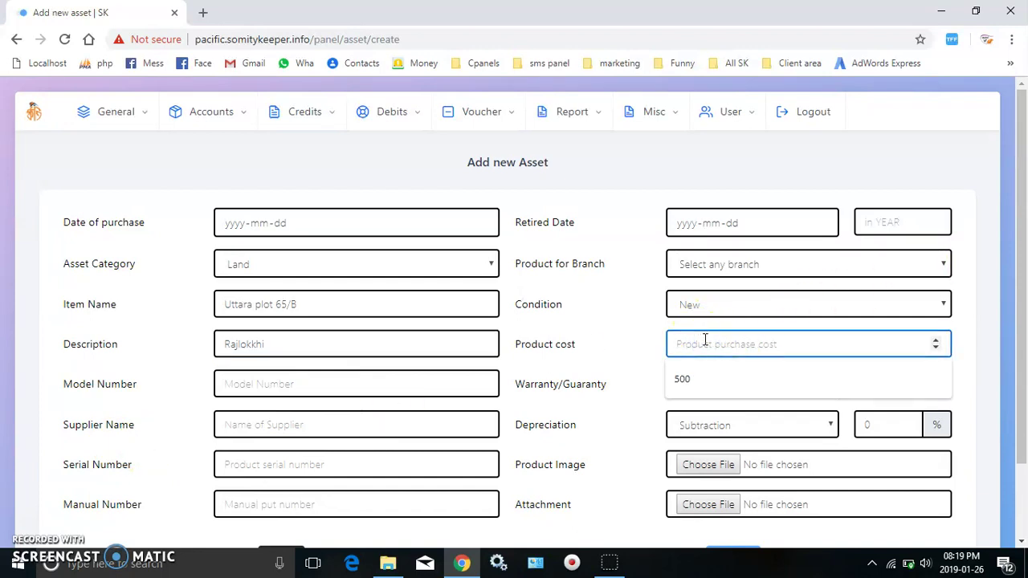
text(10000)
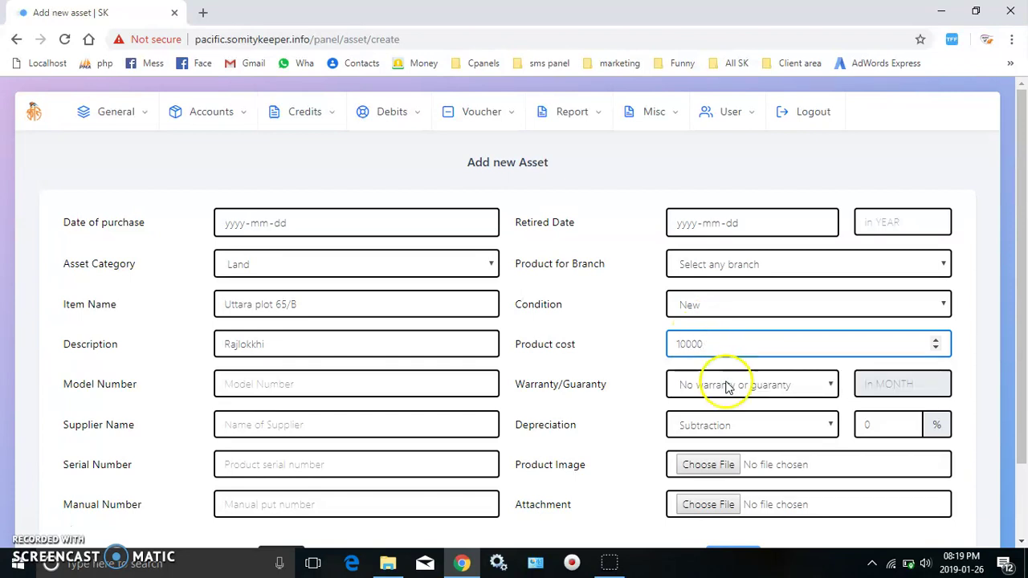
click(784, 425)
click(779, 464)
click(887, 425)
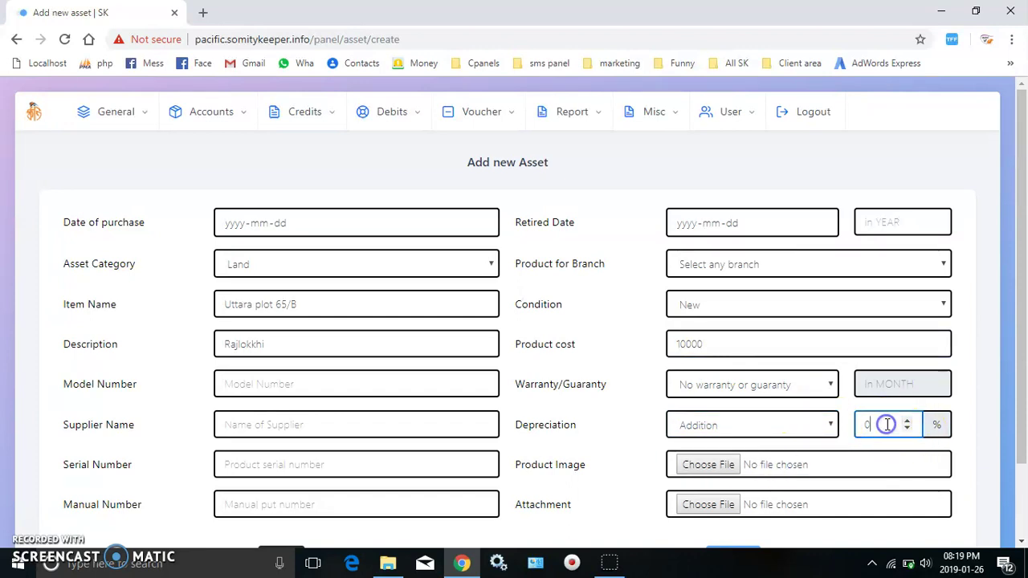
text(1)
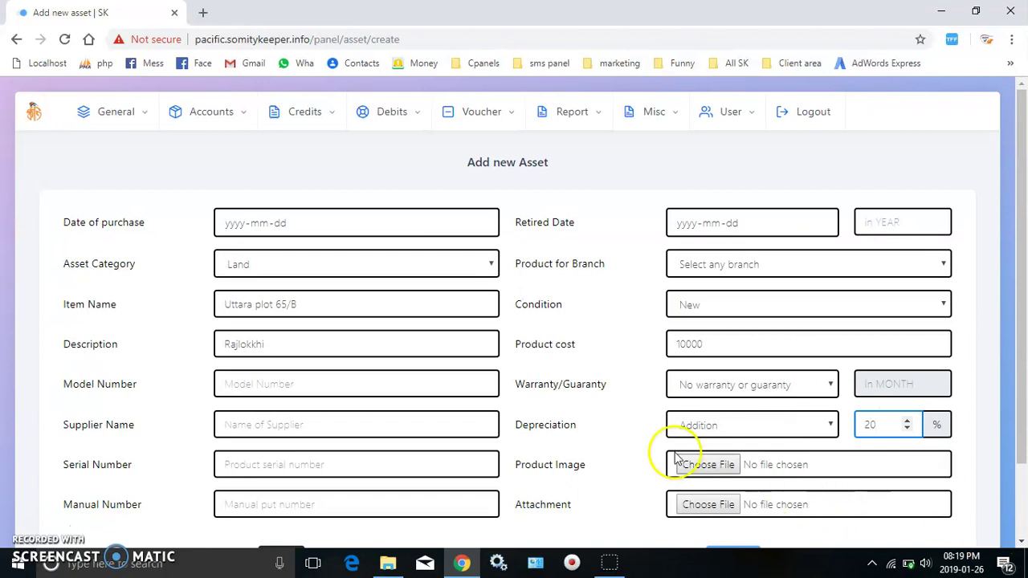
key(shift+Tab)
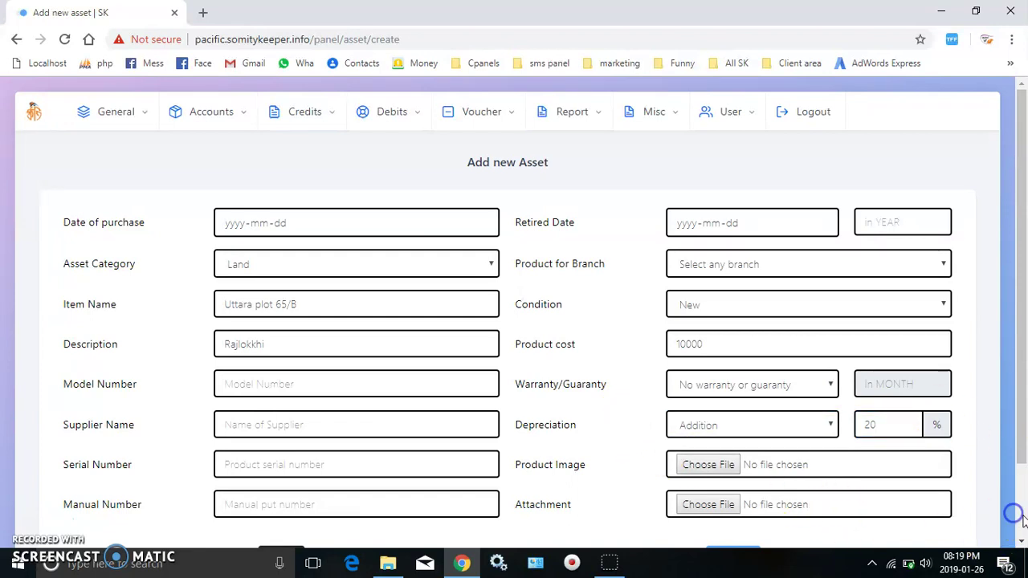
- Try to submit the land asset form without a branch selected
scroll(1014, 519, down, 2)
click(735, 467)
key(Return)
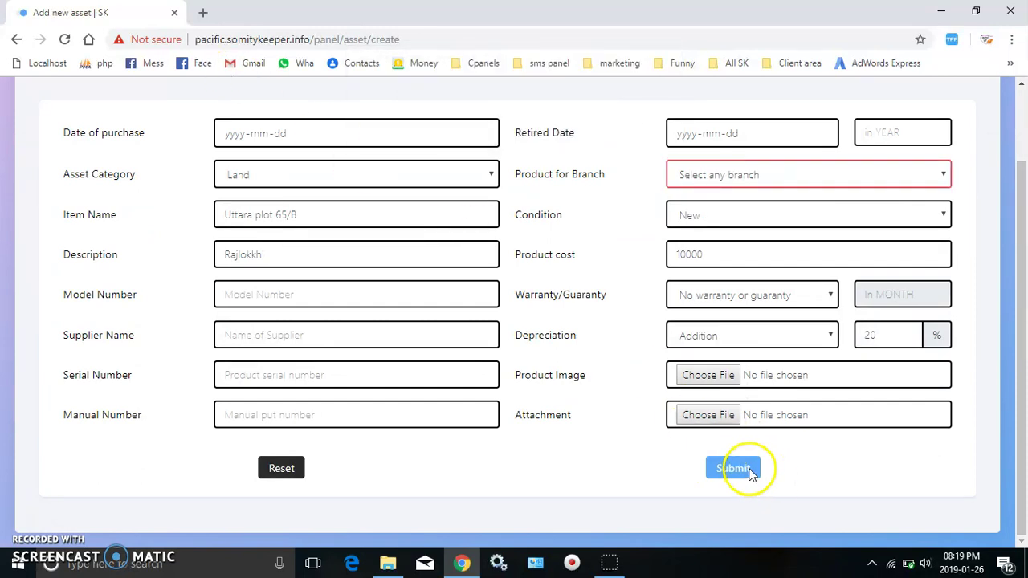
- Assign the land asset to Main Branch and submit the new asset form, confirming the purchase
click(819, 175)
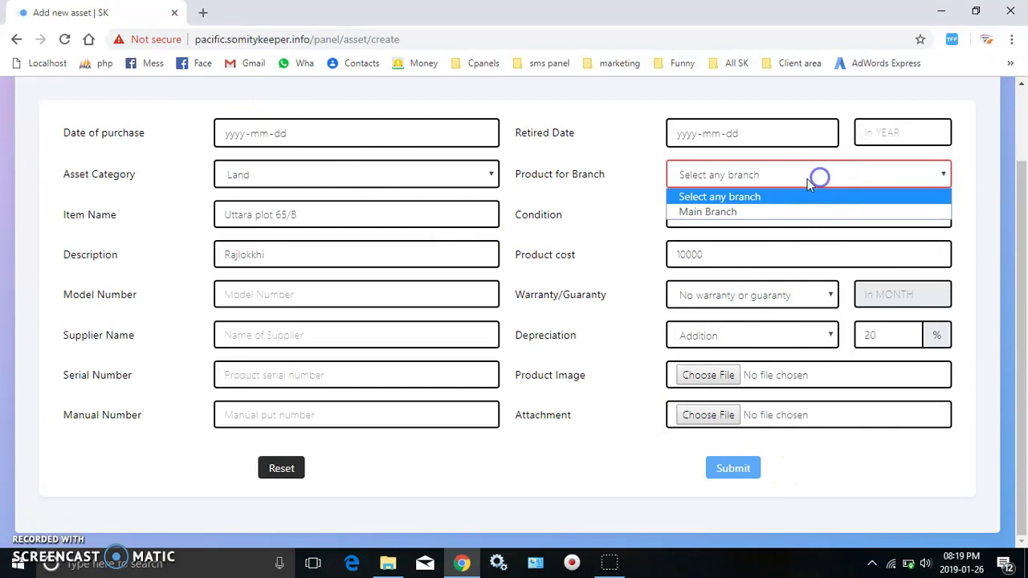
click(740, 212)
click(717, 470)
key(Return)
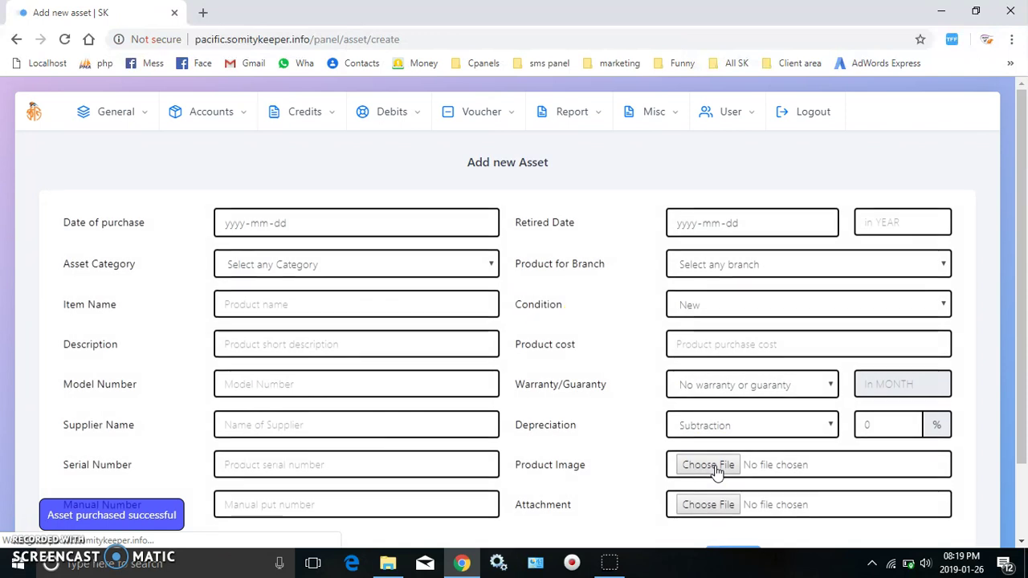
- Review the registered assets in the asset list and check the total asset count and total asset value on the dashboard
click(121, 122)
click(653, 151)
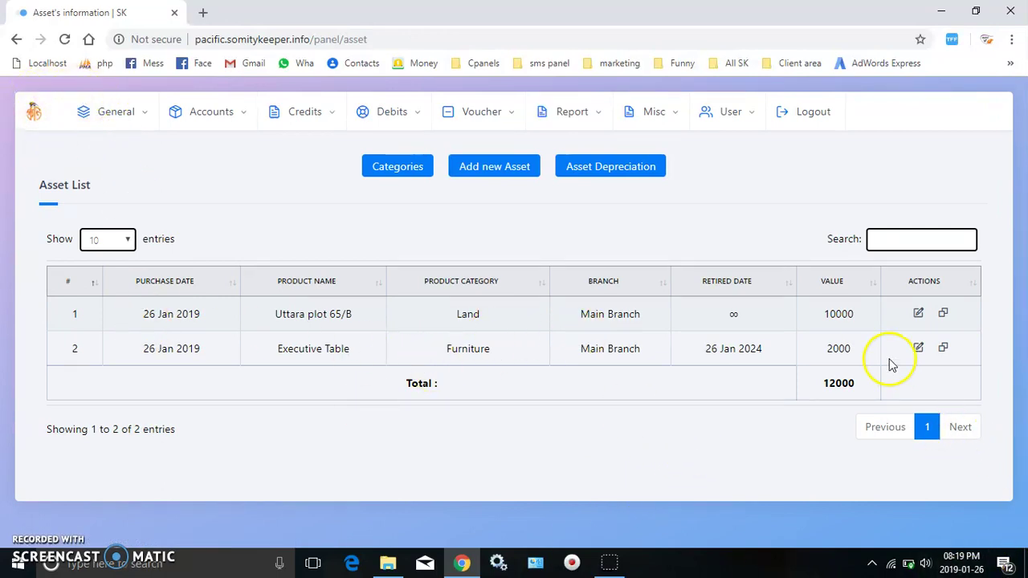
click(34, 120)
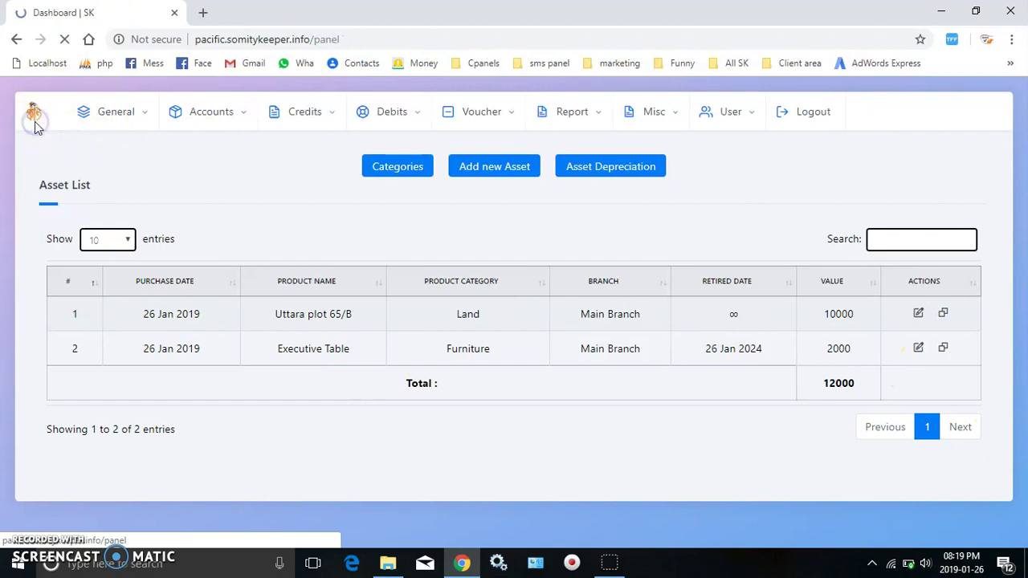
scroll(4, 252, down, 10)
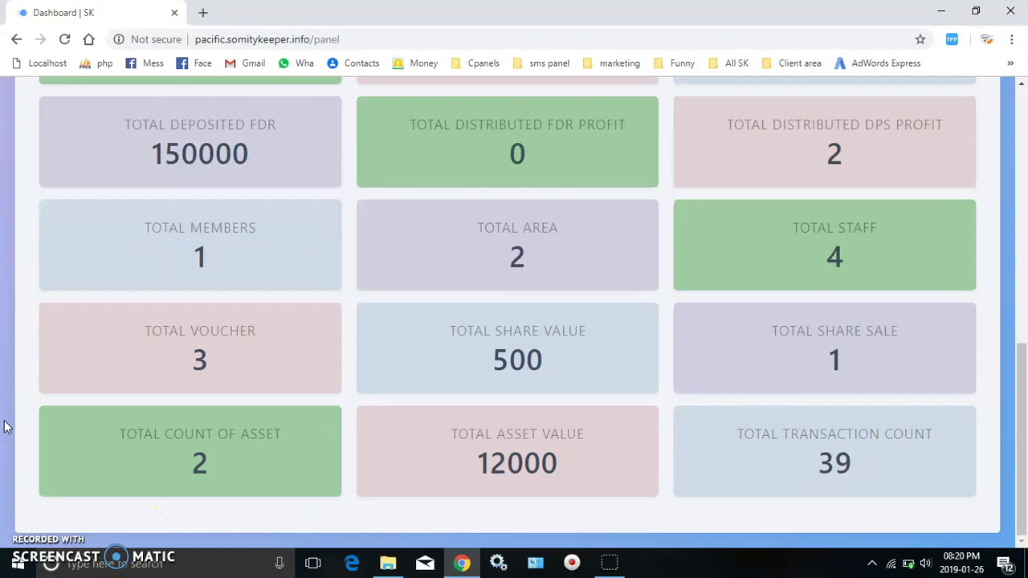
click(1020, 249)
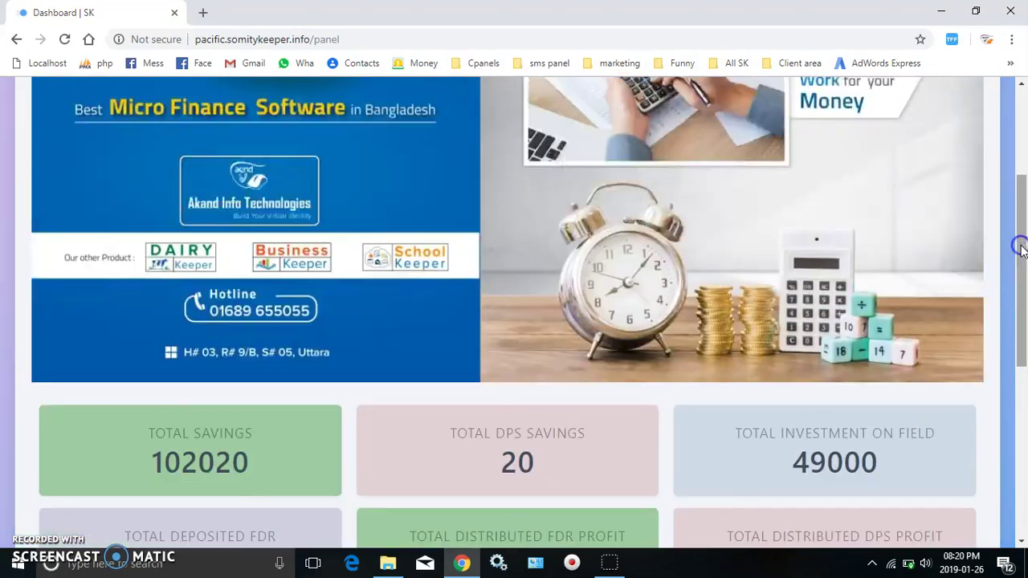
scroll(1010, 143, up, 3)
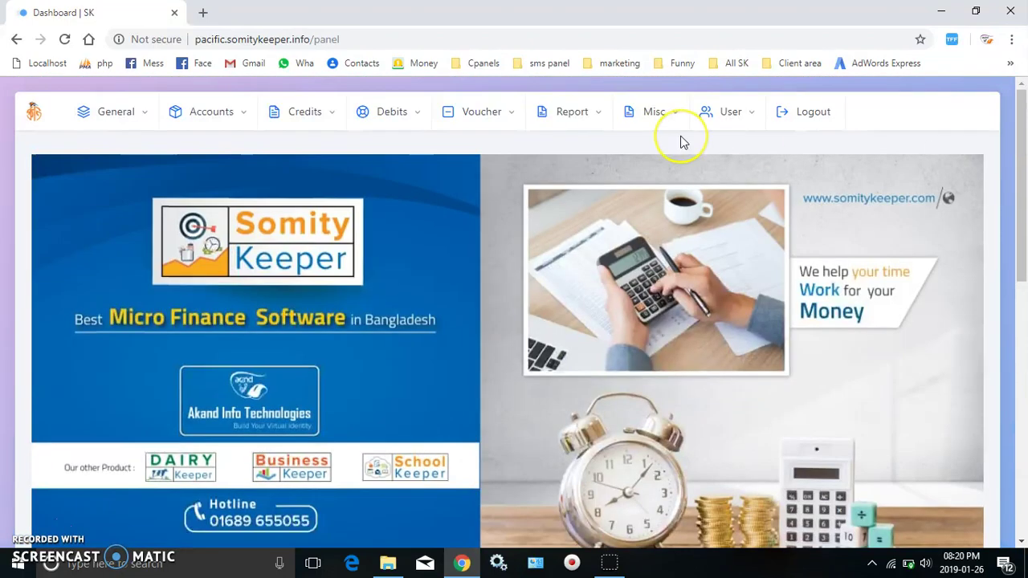